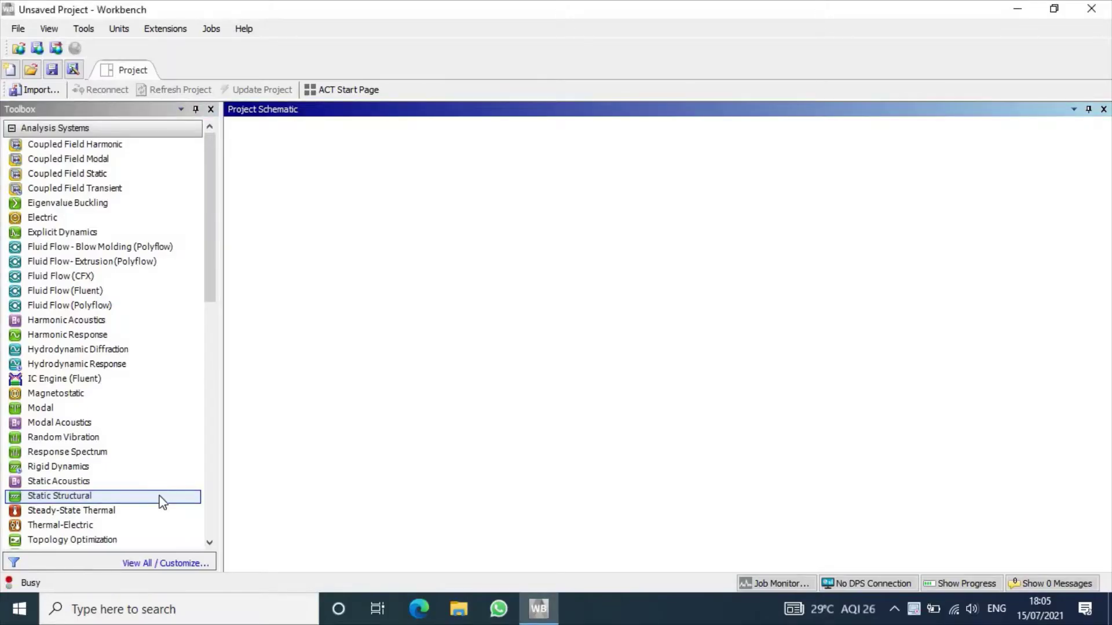
Add a Static Structural system and add Aluminum Alloy NL from General Non-linear Materials.
double_click(162, 497)
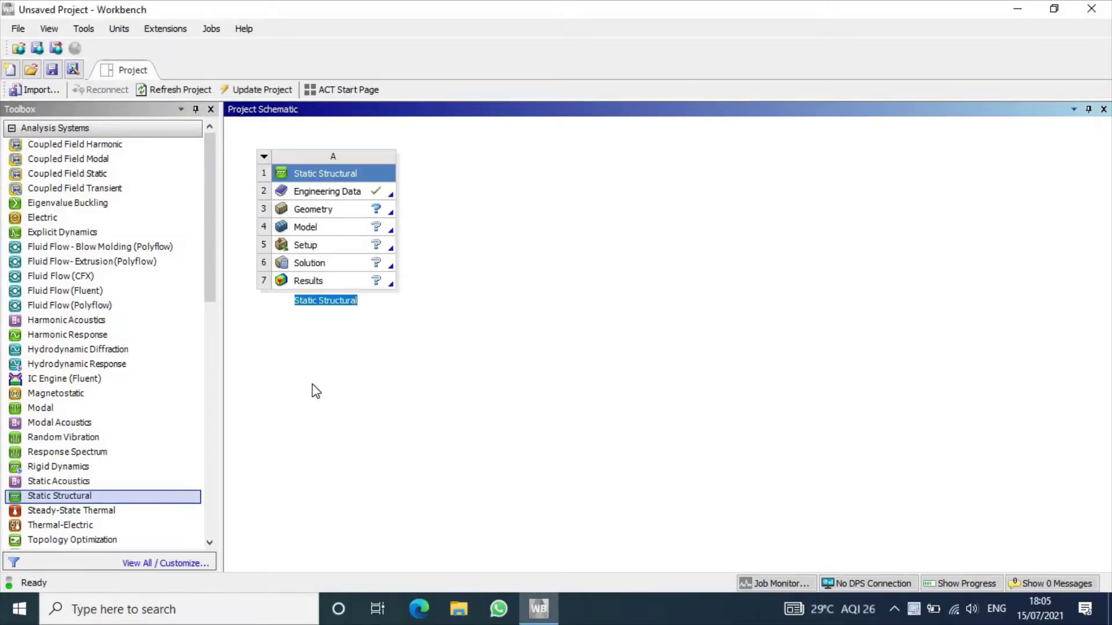
double_click(333, 189)
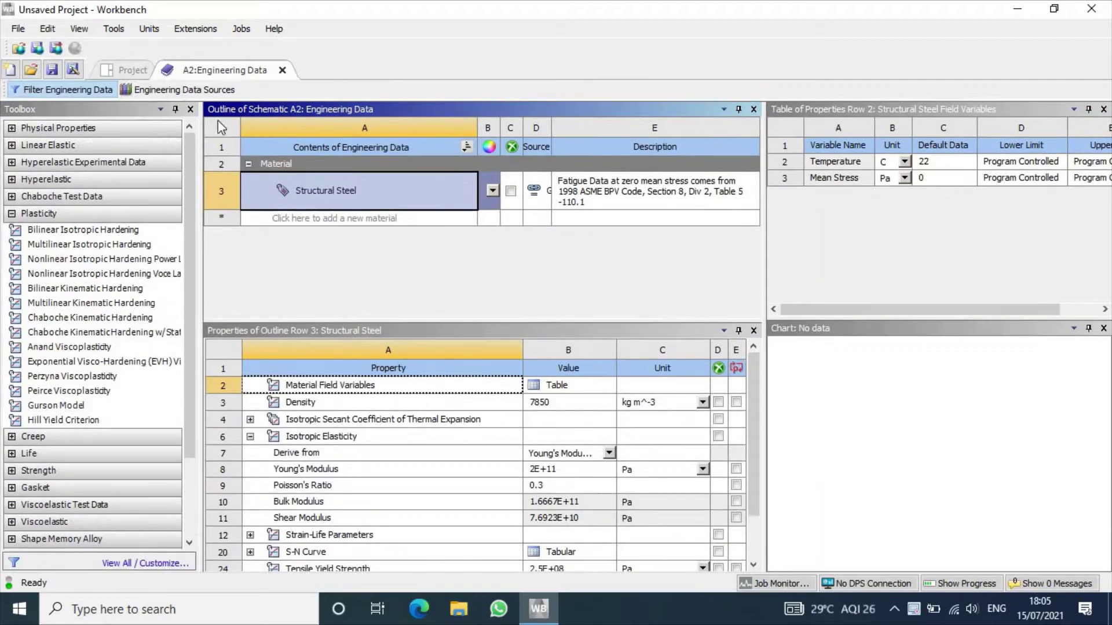
click(223, 89)
click(335, 212)
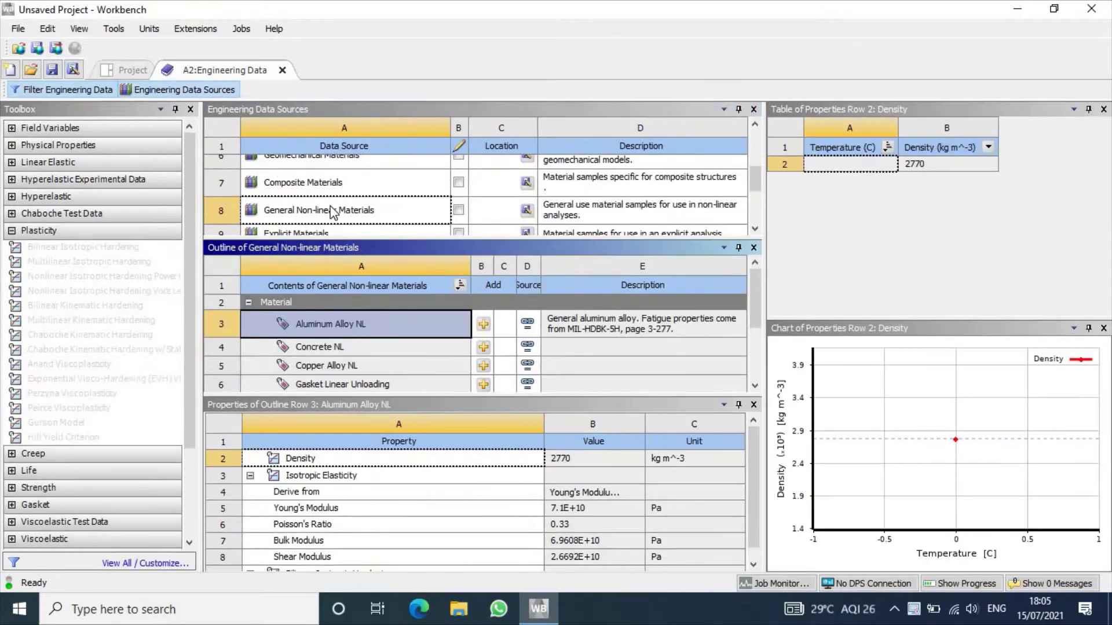
click(477, 329)
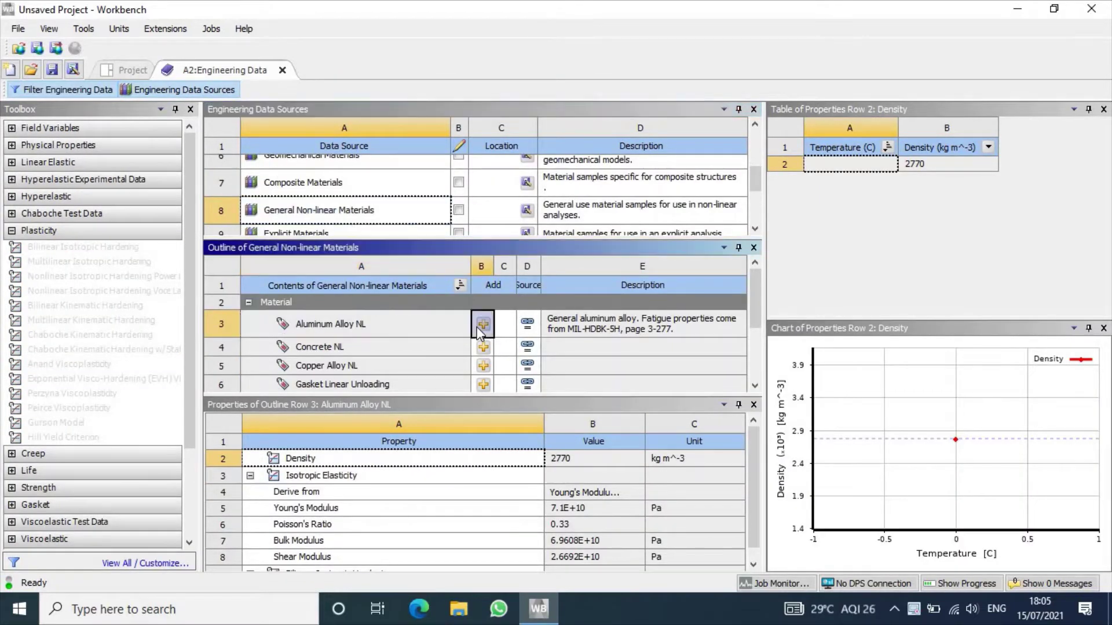
click(491, 329)
Confirm Aluminum Alloy NL is among the project's materials and return to the project schematic.
drag(759, 302, 763, 352)
click(484, 354)
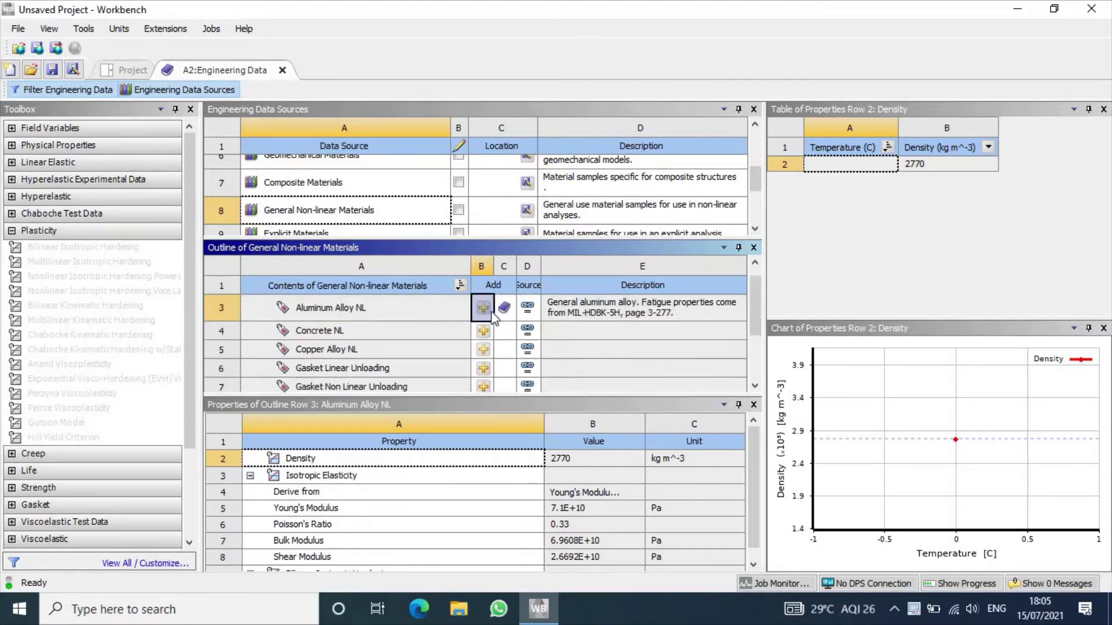
click(225, 91)
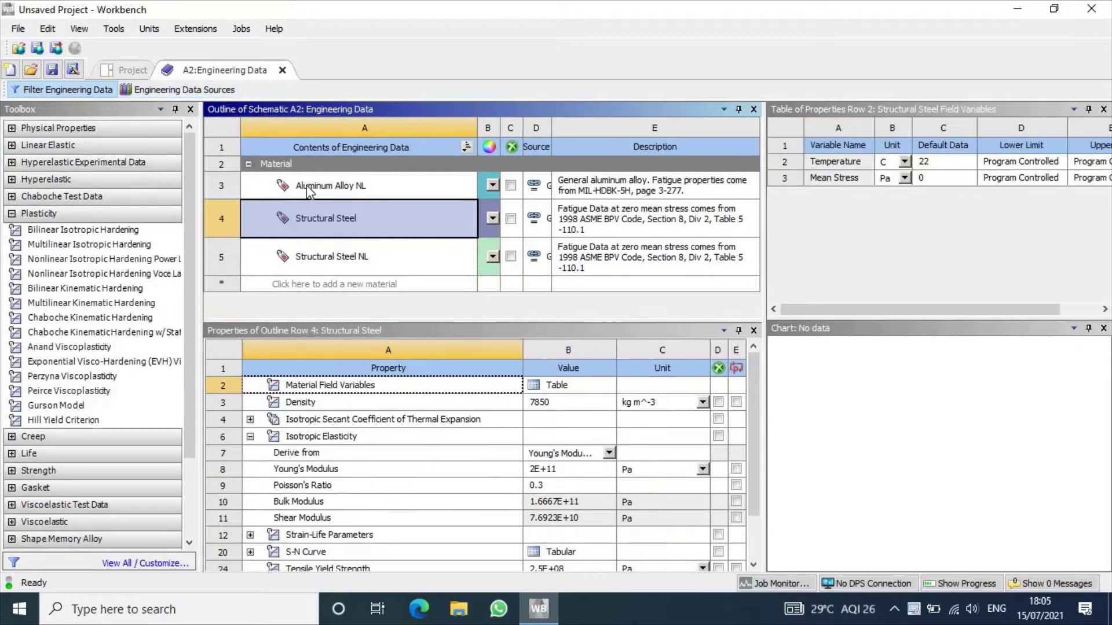
click(282, 71)
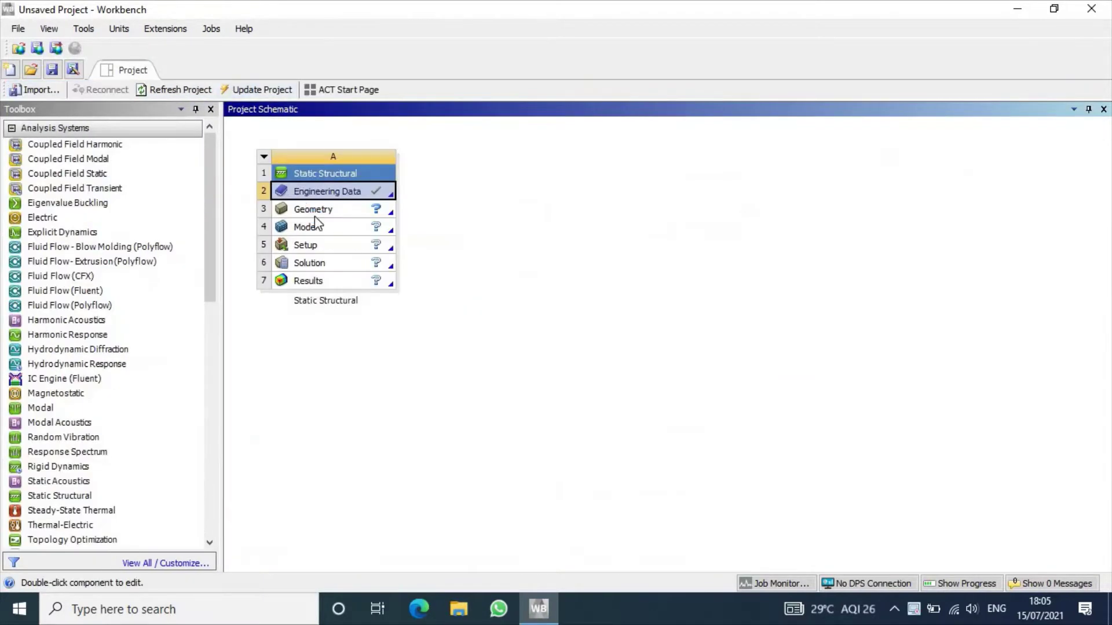
Import the recent Clip_Connector .stp geometry and open the model in Mechanical.
right_click(314, 215)
mouse_move(408, 263)
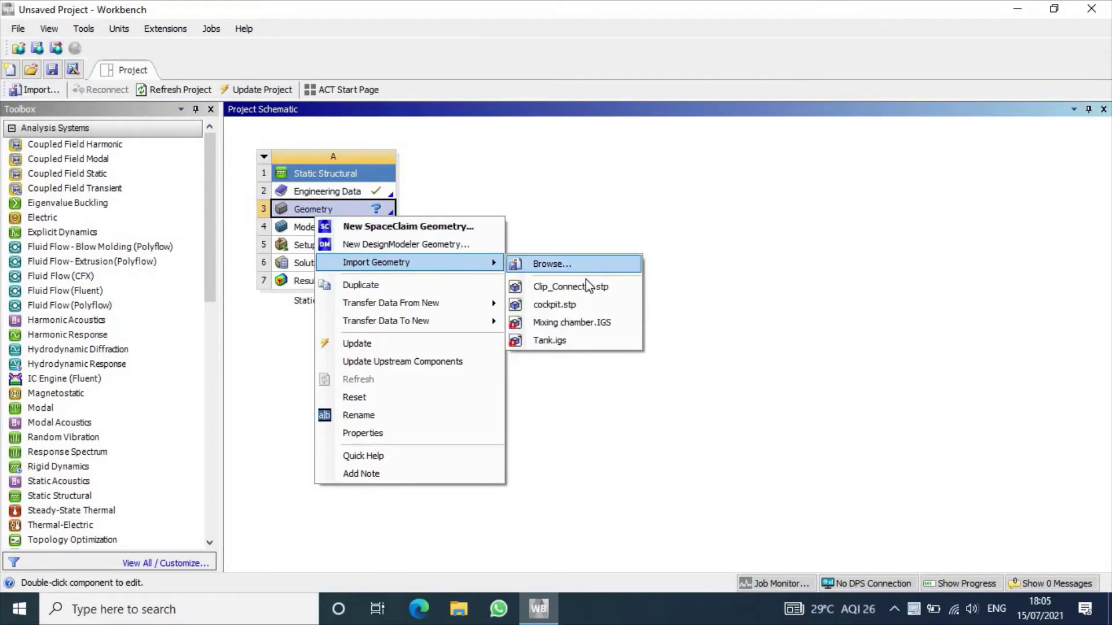
click(579, 284)
double_click(346, 227)
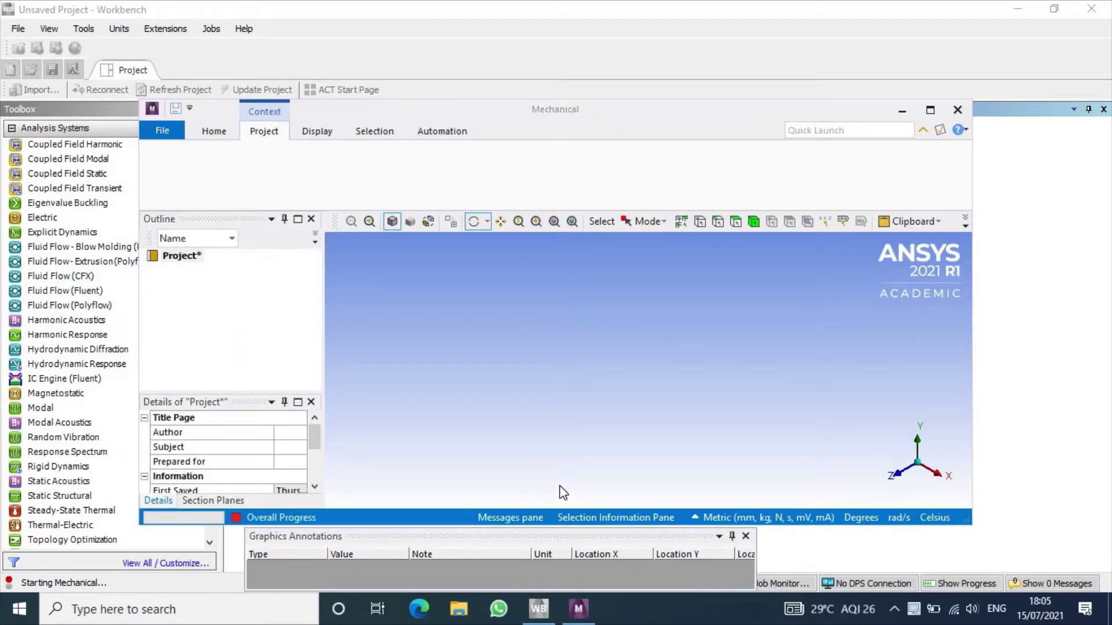
Assign Structural Steel NL to both Plug1 and Plug2.
click(928, 113)
click(32, 183)
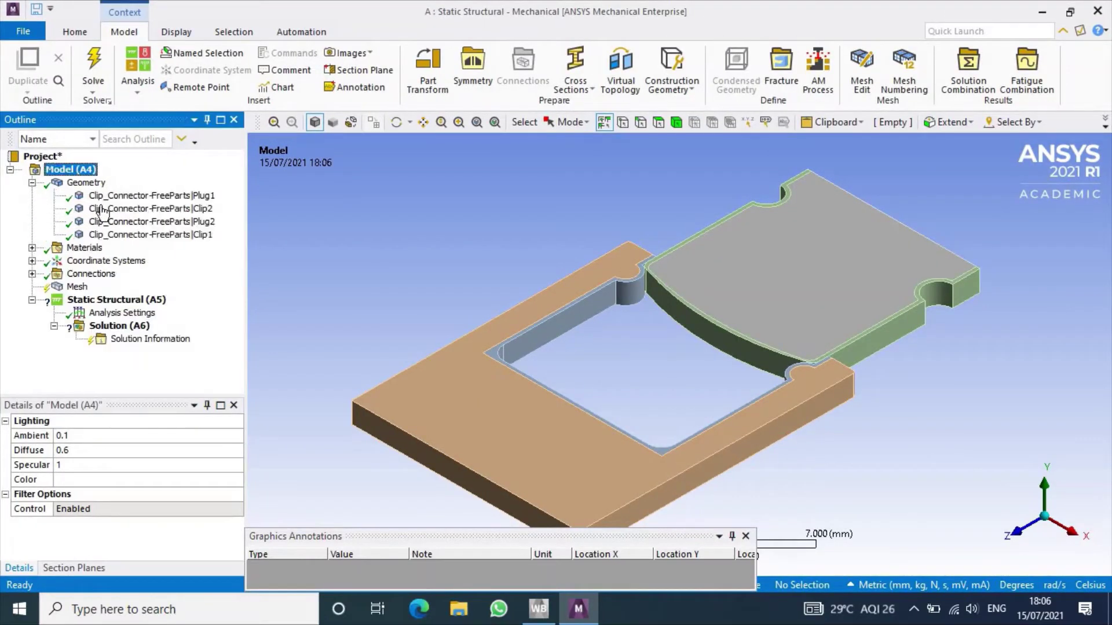
click(123, 197)
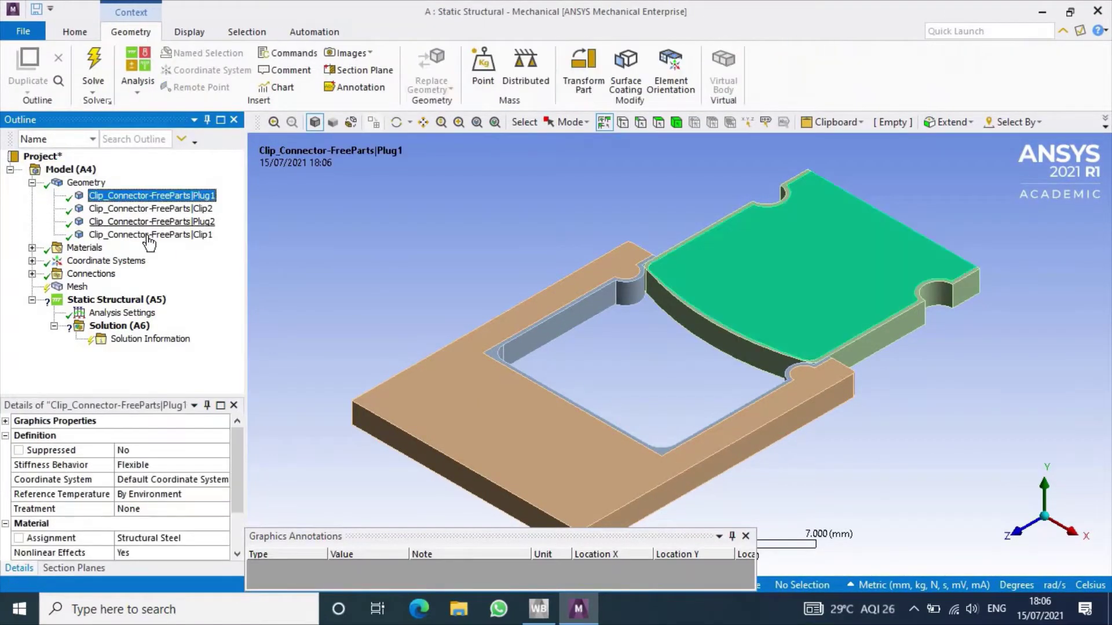
ctrl+click(153, 221)
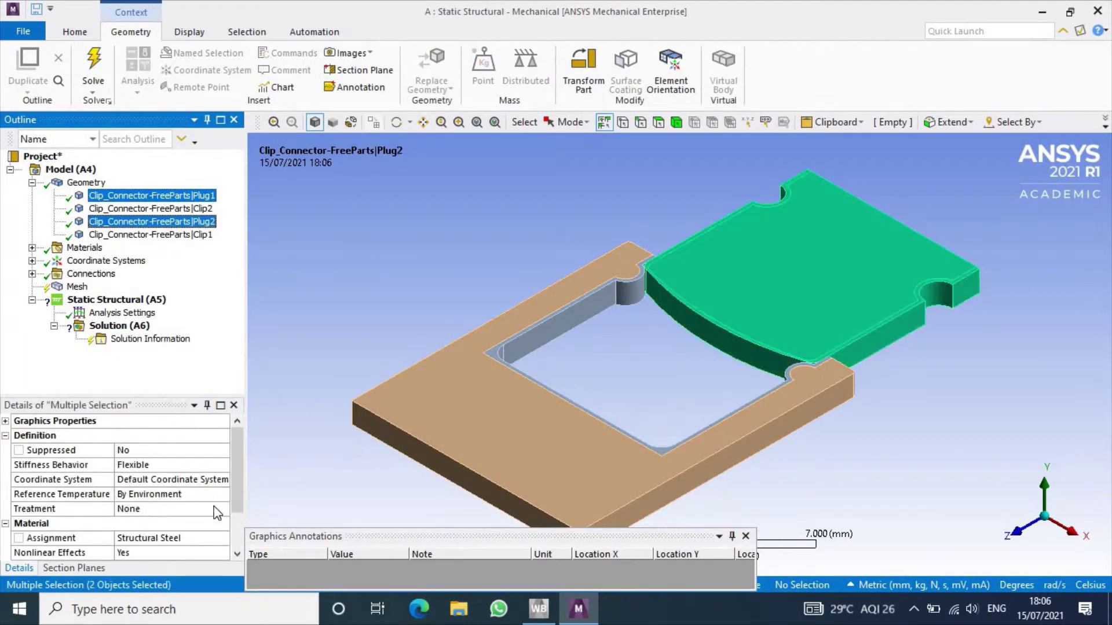
click(225, 538)
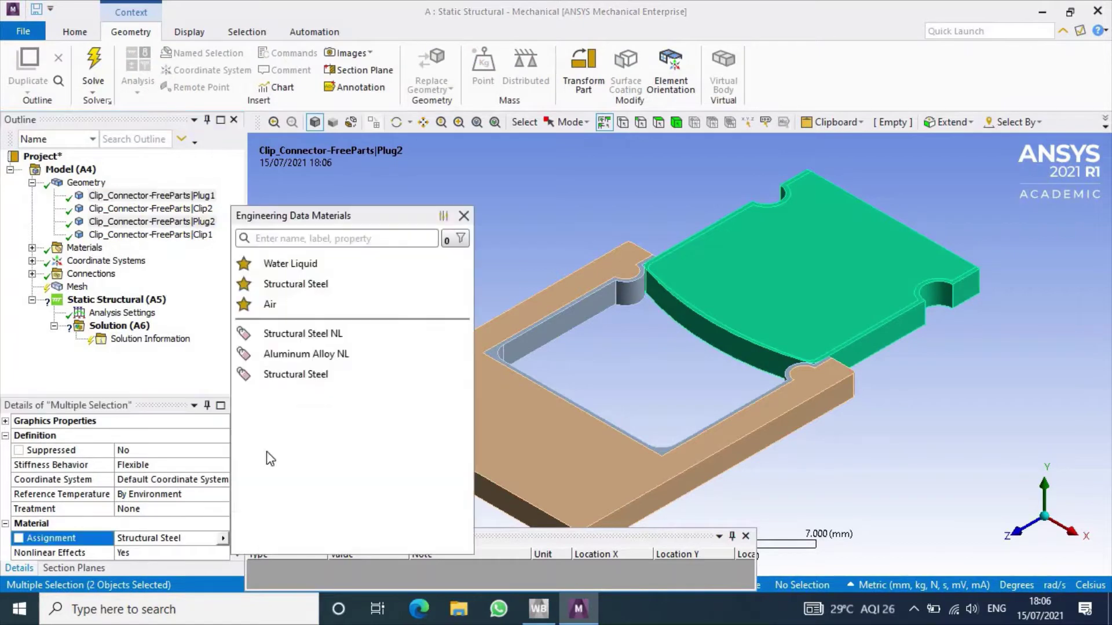
click(319, 338)
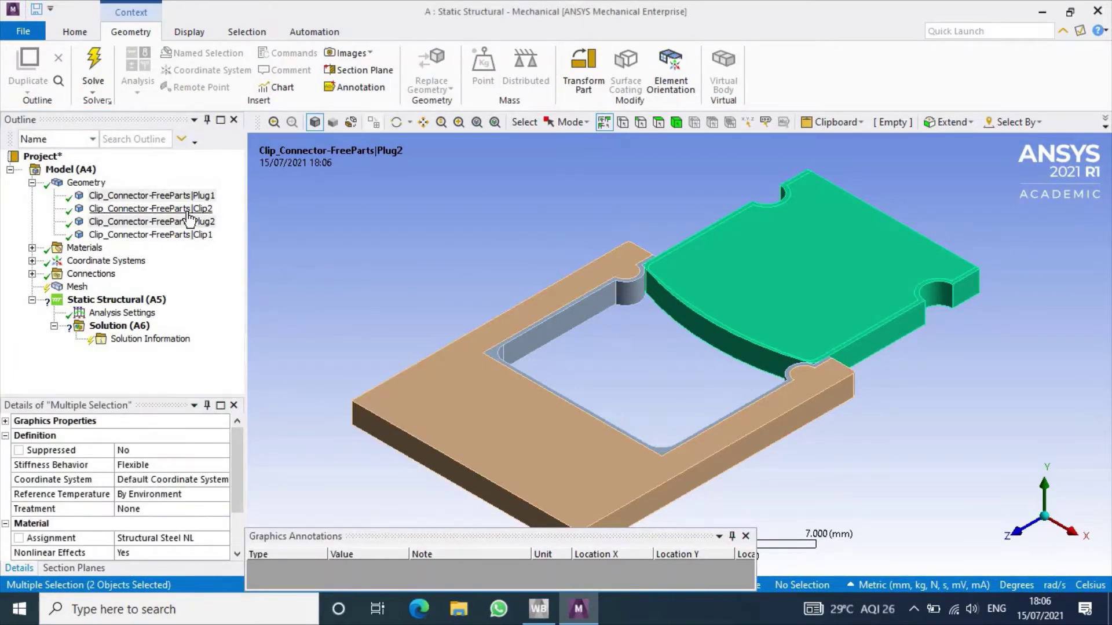
Assign Aluminum Alloy NL to both Clip1 and Clip2.
click(152, 209)
ctrl+click(152, 235)
click(224, 538)
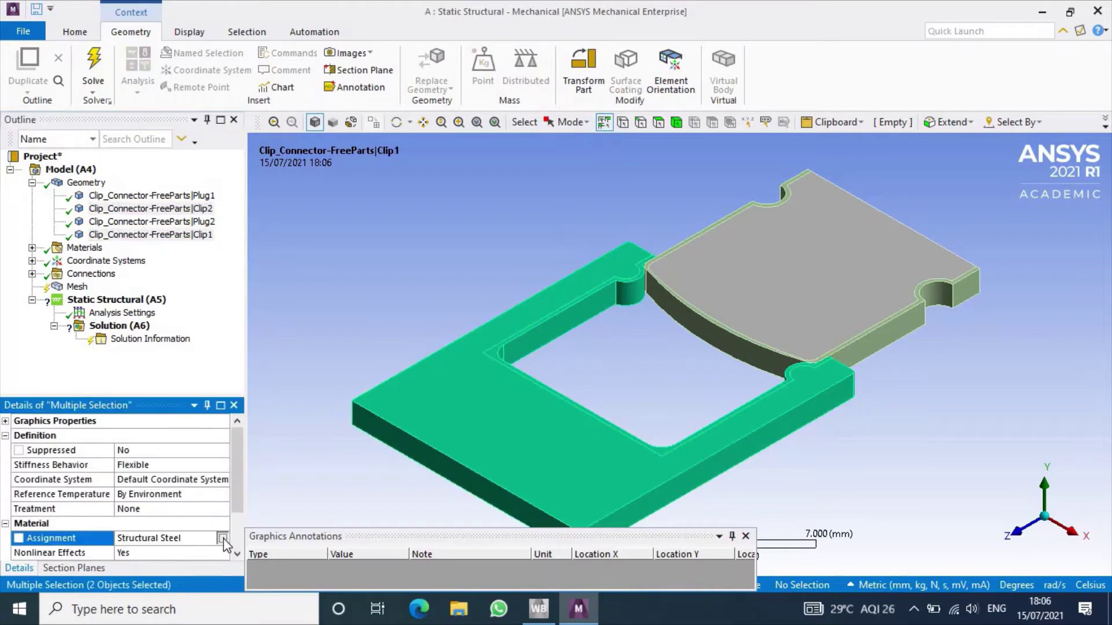
click(307, 355)
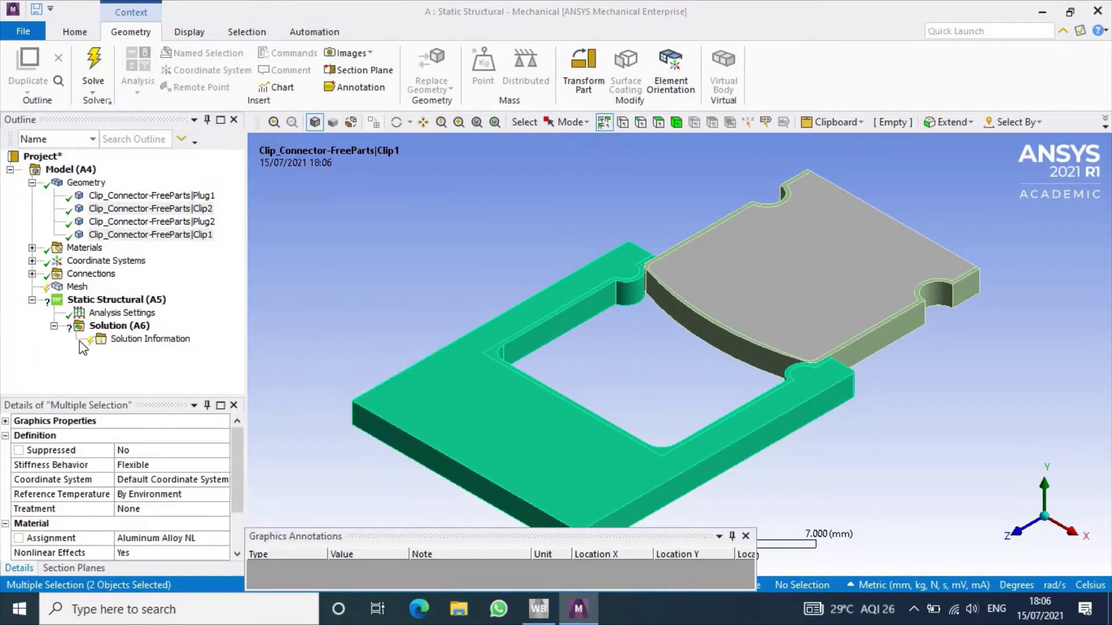
List the contact regions under Connections and inspect the first bonded contact.
click(32, 274)
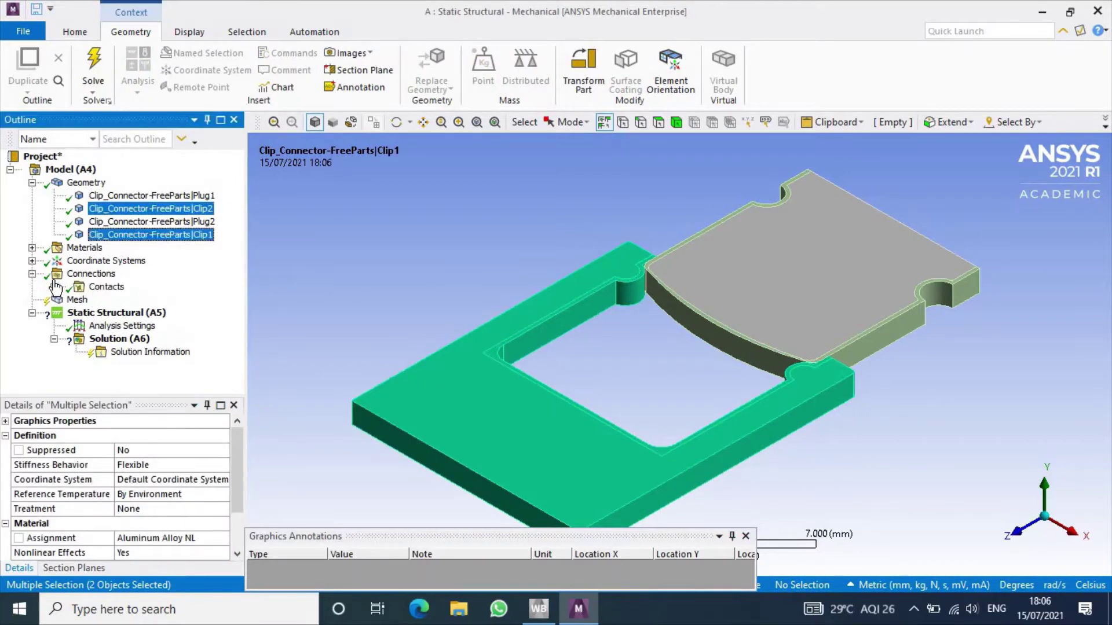
click(54, 287)
click(141, 299)
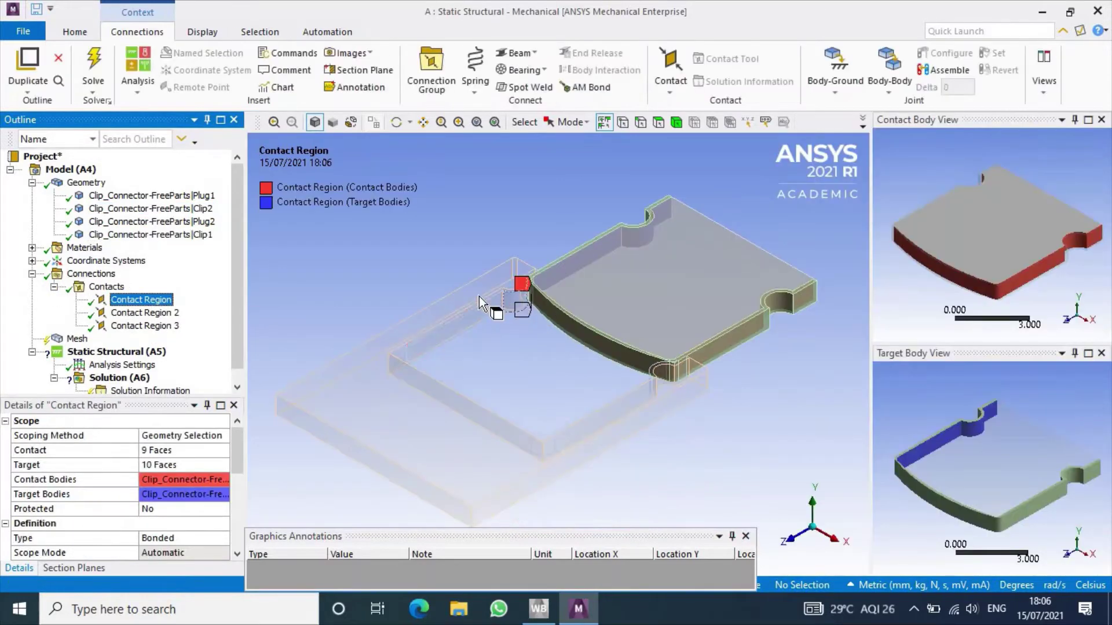
Set Contact Region 2 to Frictionless and check that Contact Region 3 stays bonded.
click(145, 313)
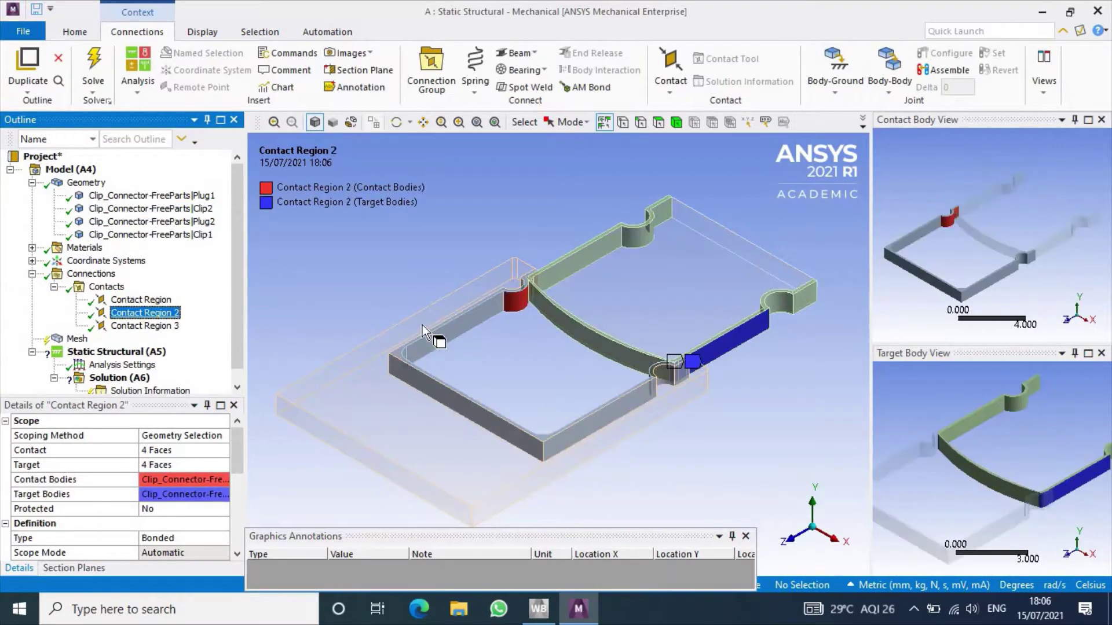
click(223, 538)
click(179, 572)
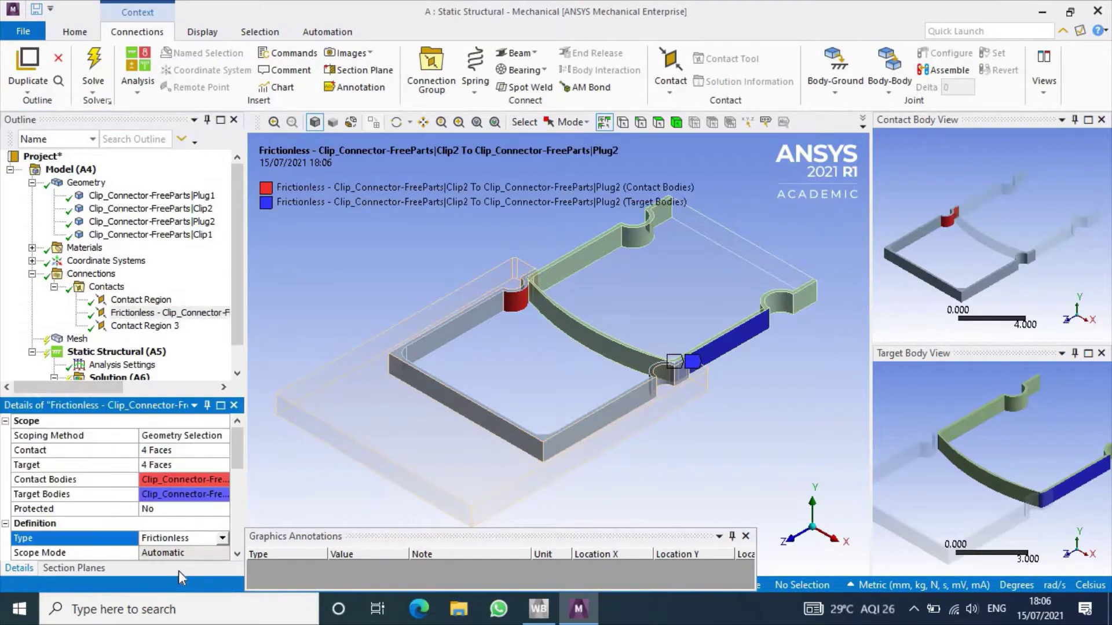
click(145, 326)
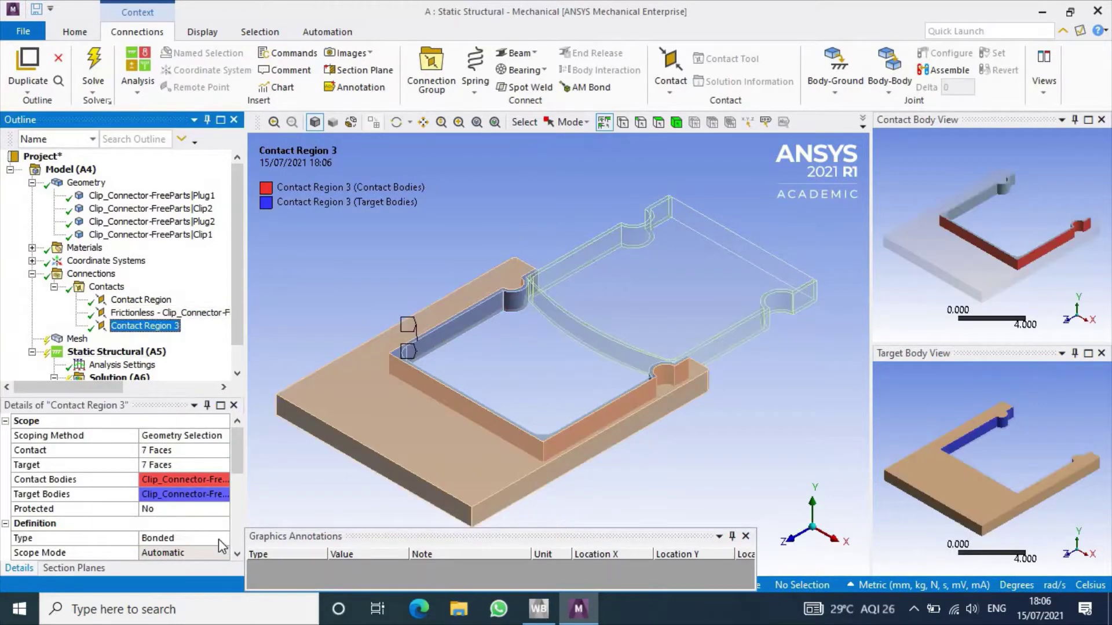
right_click(78, 340)
Insert a face sizing and select the inner, outer, fillet and lower wall faces.
key(Escape)
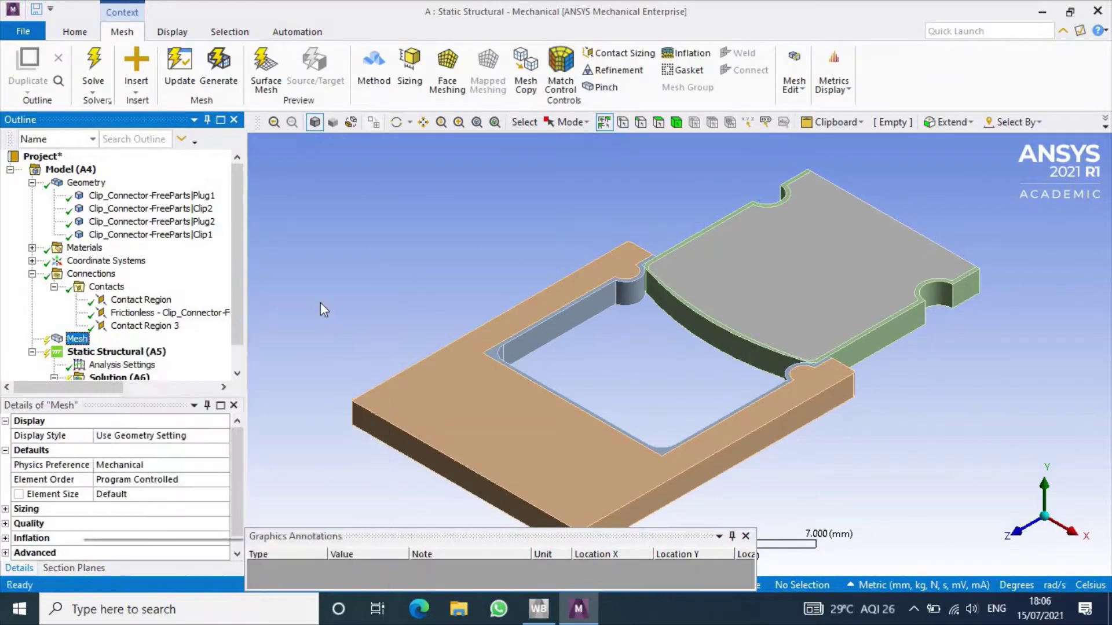
click(550, 331)
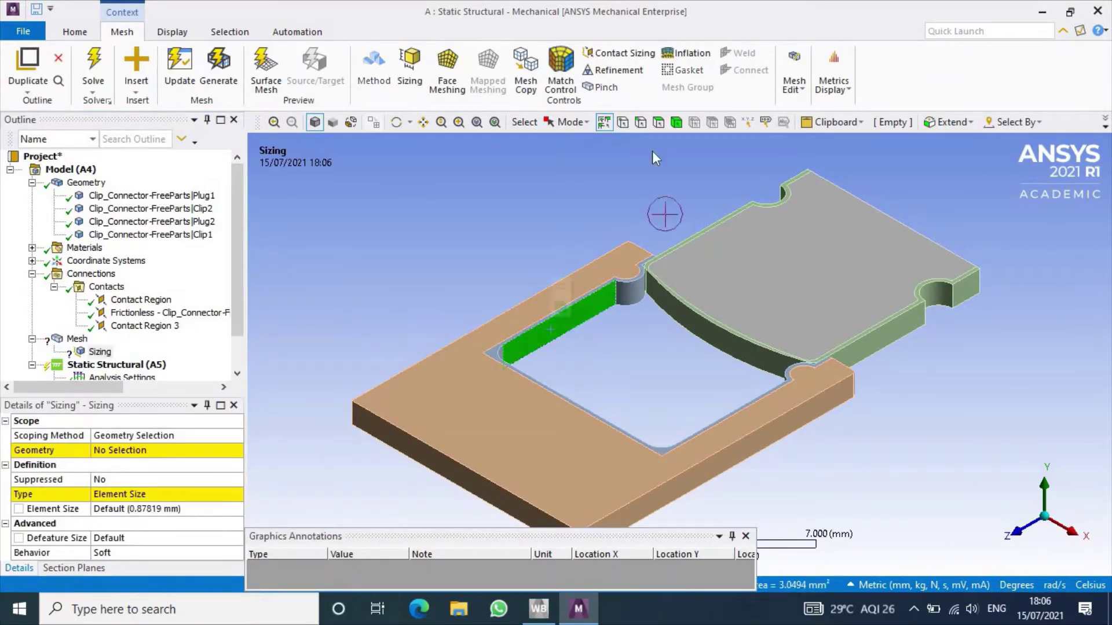
click(659, 122)
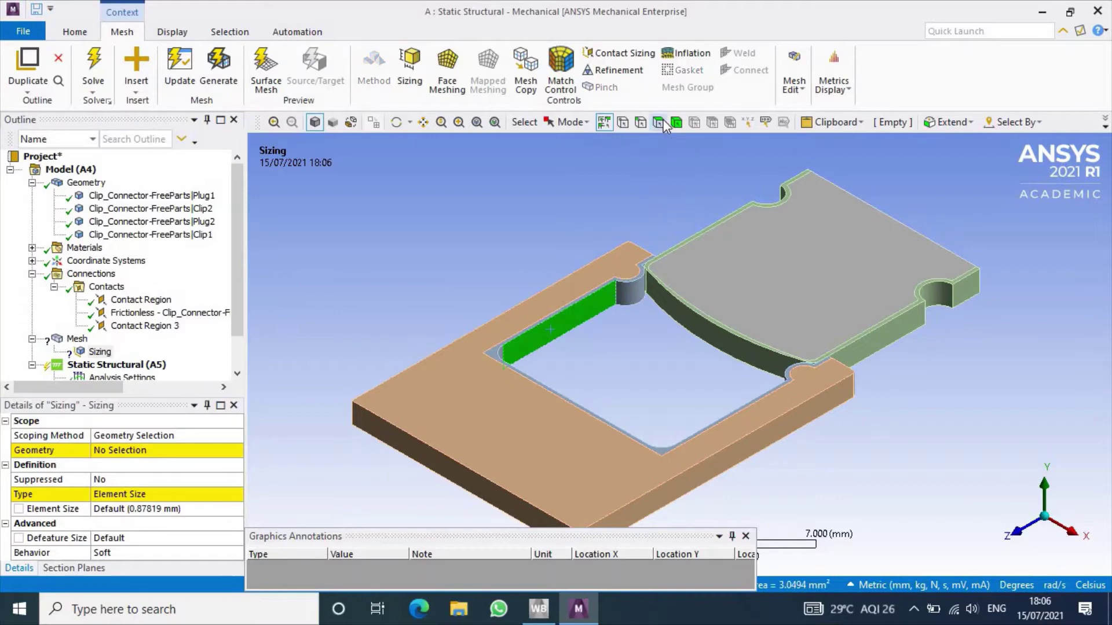
click(592, 304)
scroll(646, 265, up, 2)
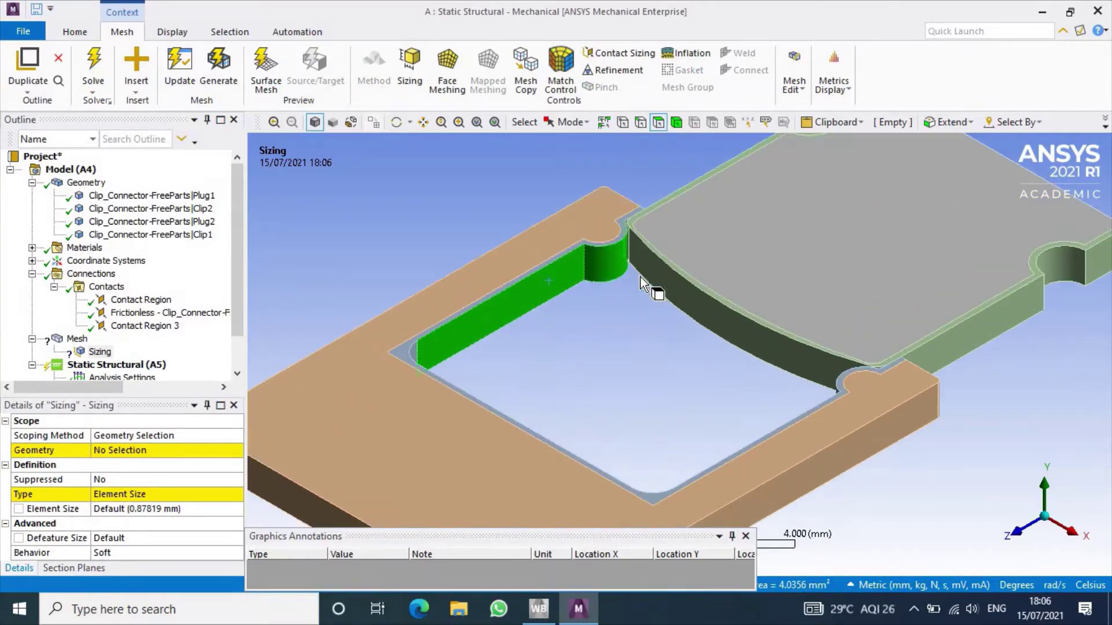
scroll(657, 285, up, 2)
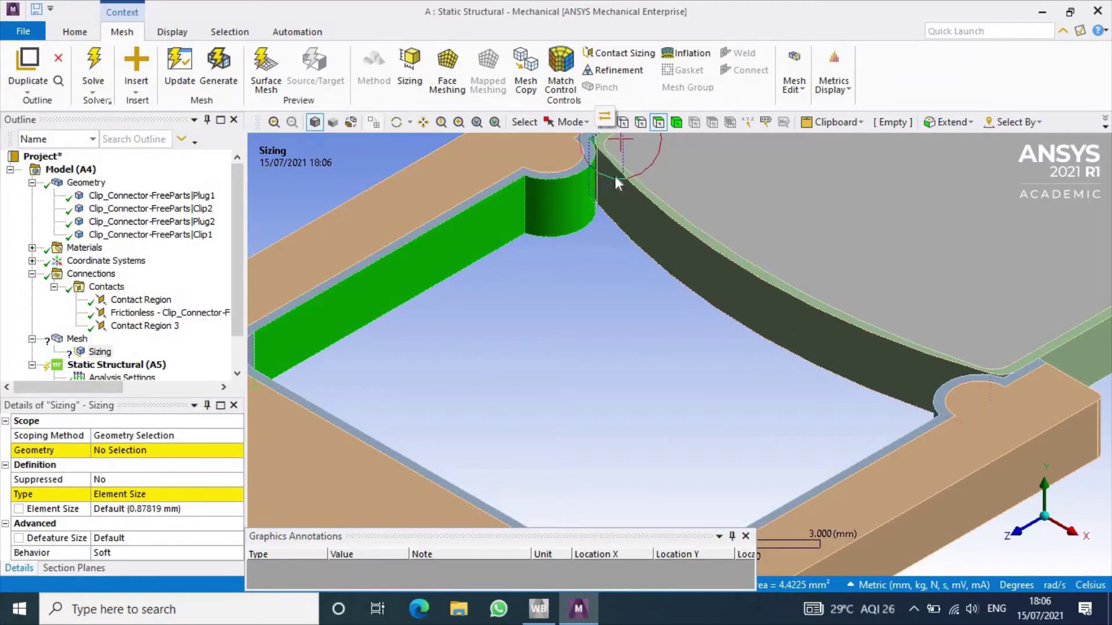
ctrl+click(968, 500)
middle_drag(825, 407, 905, 483)
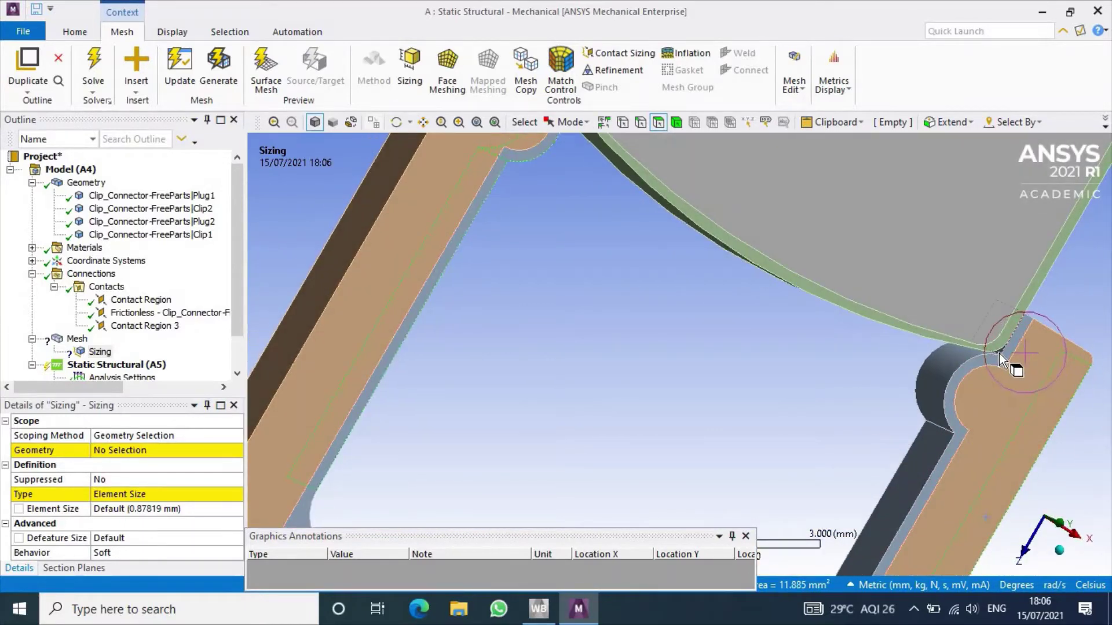
ctrl+click(957, 363)
ctrl+click(924, 470)
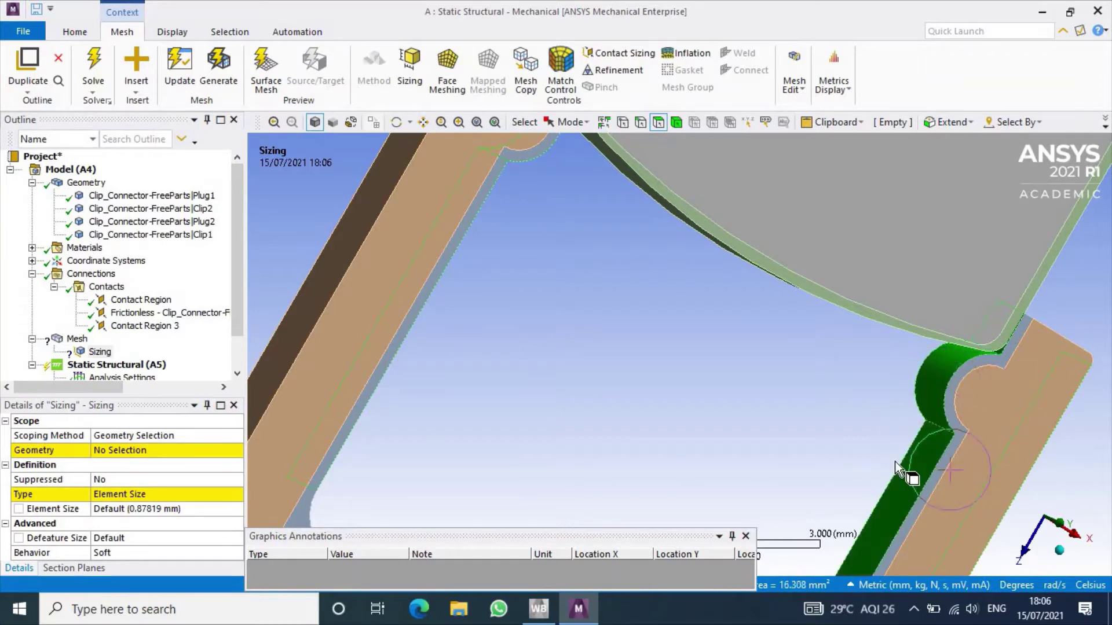
Apply the eight selected faces to the sizing with a 0.2 mm element size.
click(106, 450)
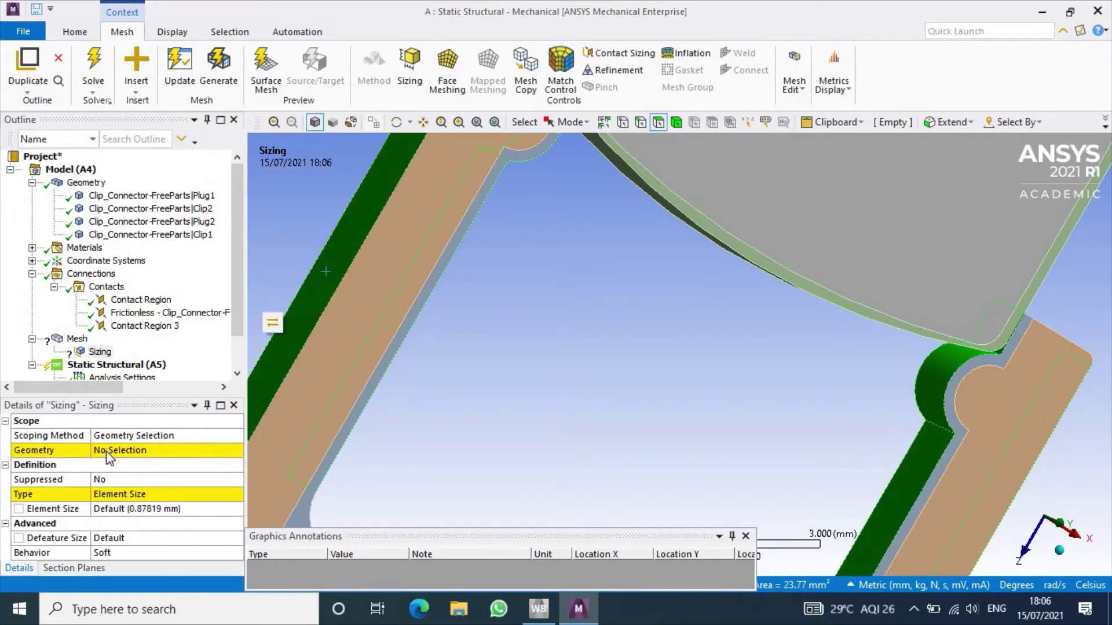
click(107, 451)
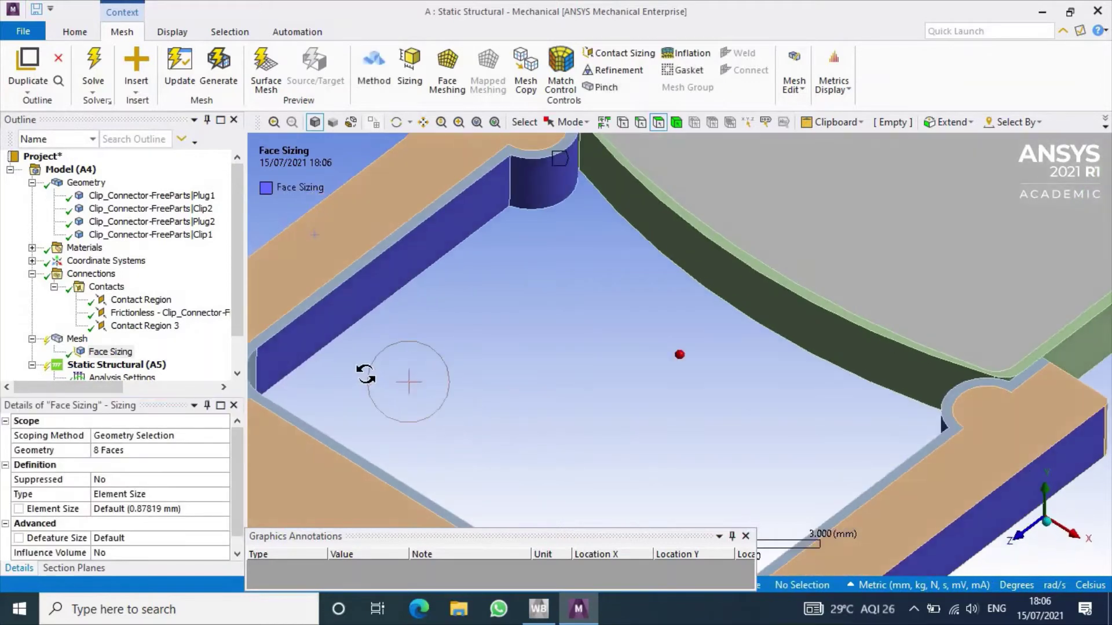
middle_drag(409, 405, 364, 373)
click(137, 510)
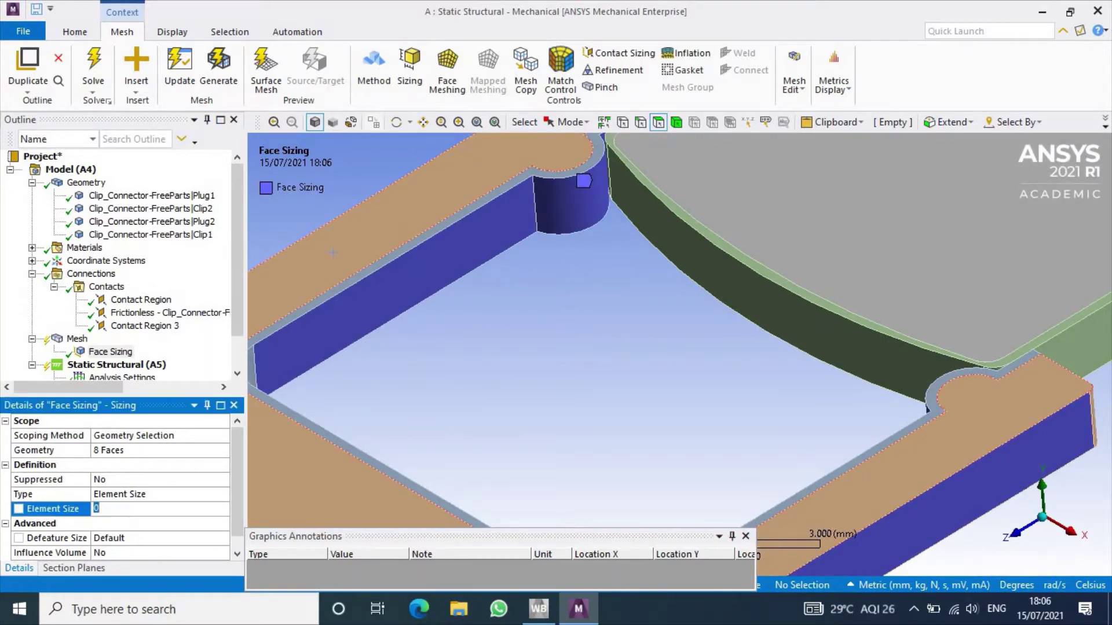
text(.2)
key(Return)
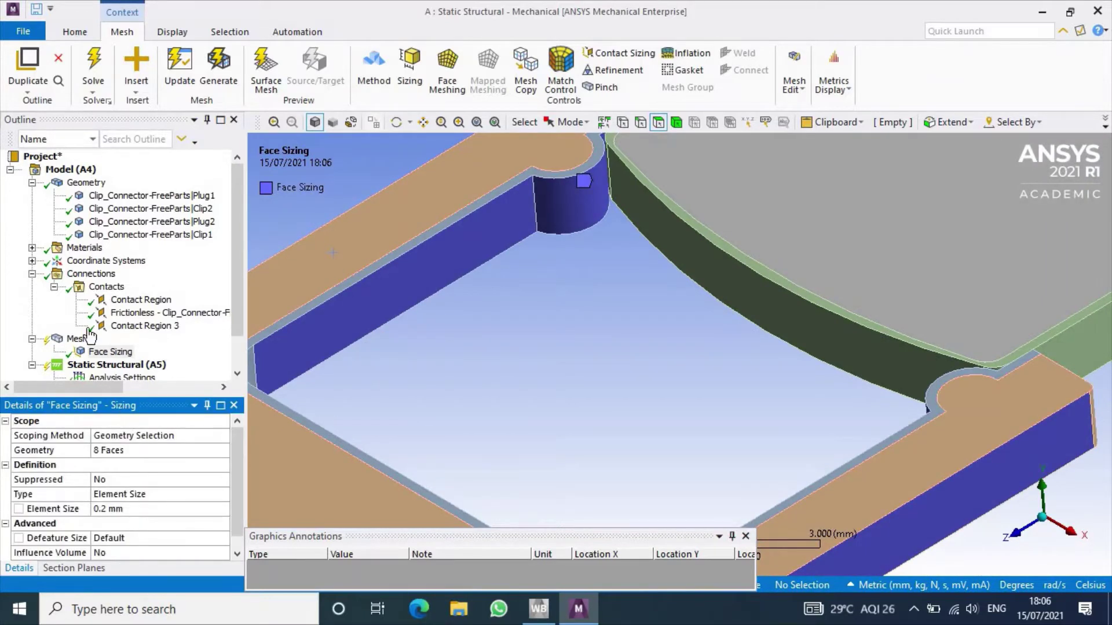
Add a 0.2 mm body sizing scoped to the plate and frame bodies.
click(88, 337)
right_click(88, 339)
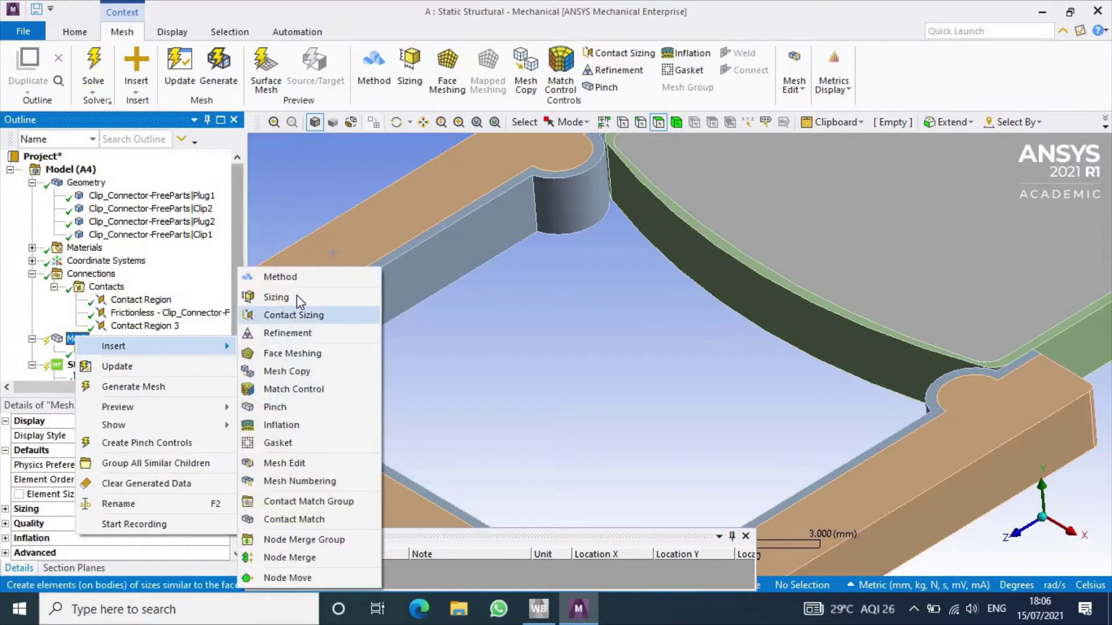
click(297, 296)
middle_drag(298, 295, 683, 123)
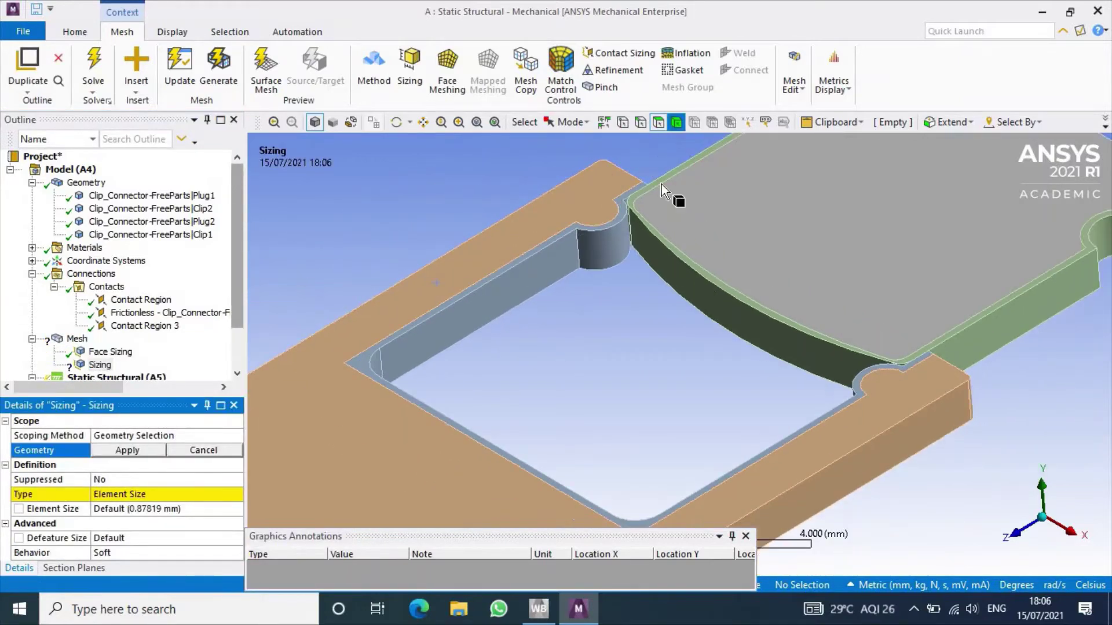
click(665, 259)
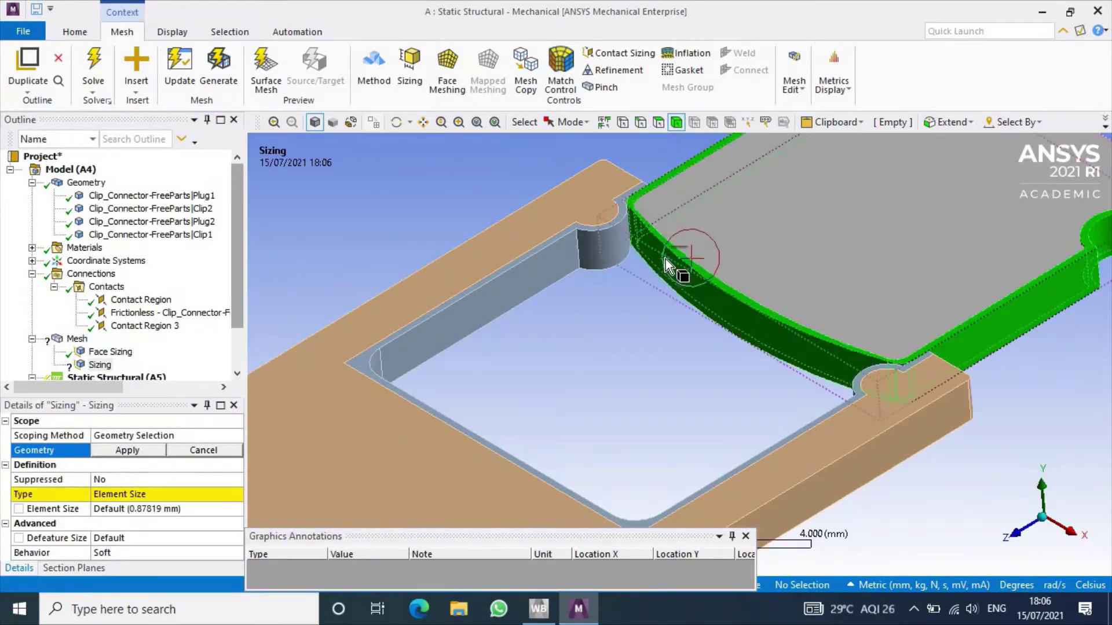
ctrl+click(561, 258)
click(121, 451)
click(125, 508)
text(0.2)
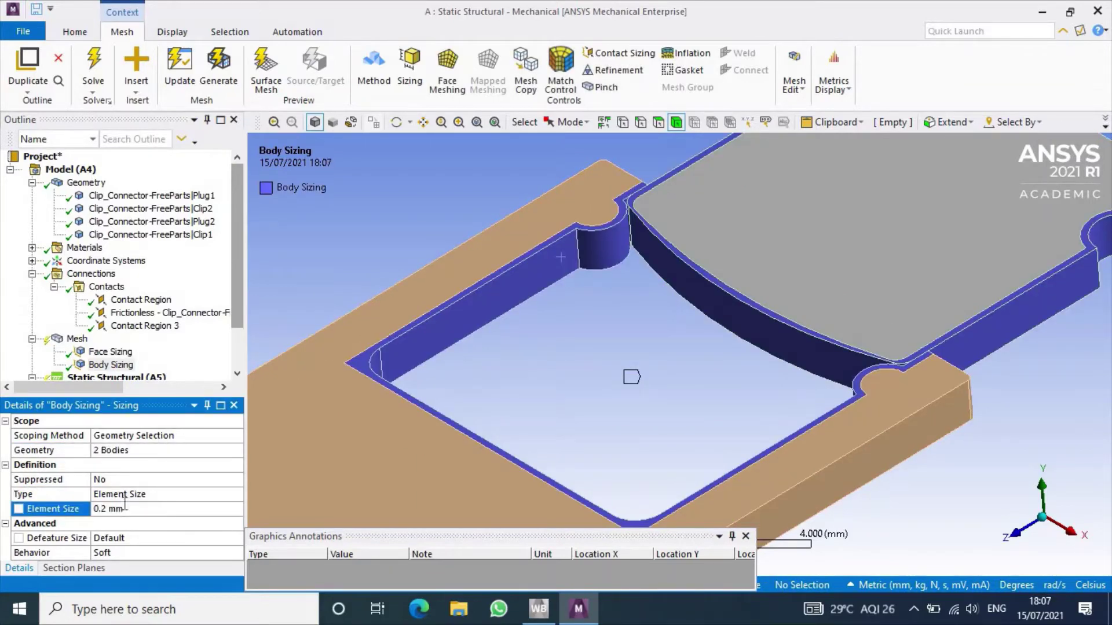
Add a Sweep meshing method scoped to all four bodies.
right_click(77, 341)
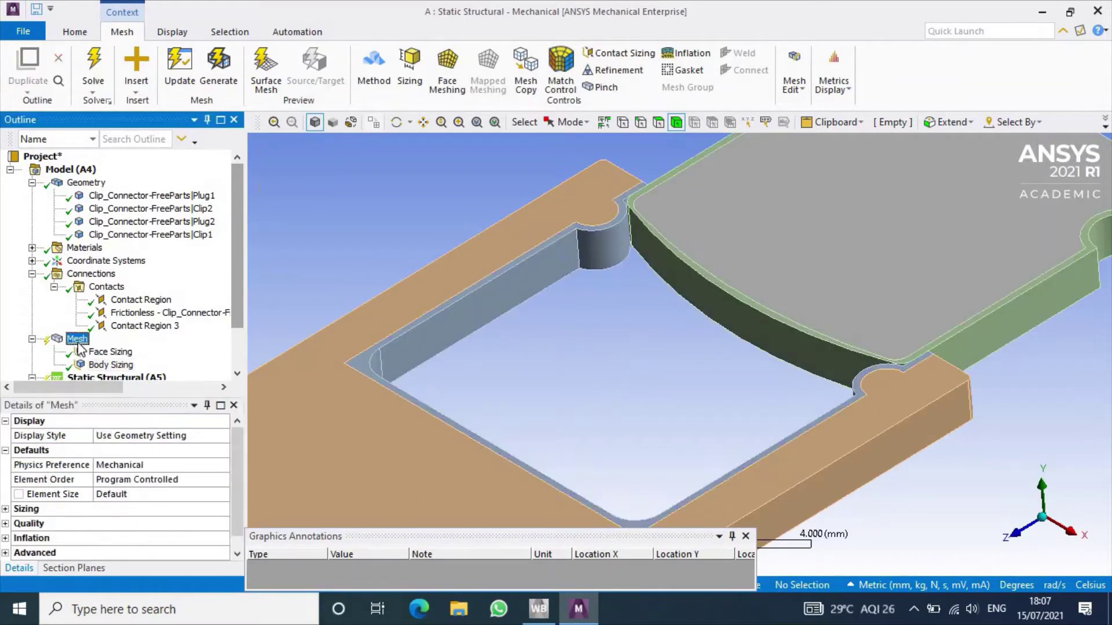
click(322, 275)
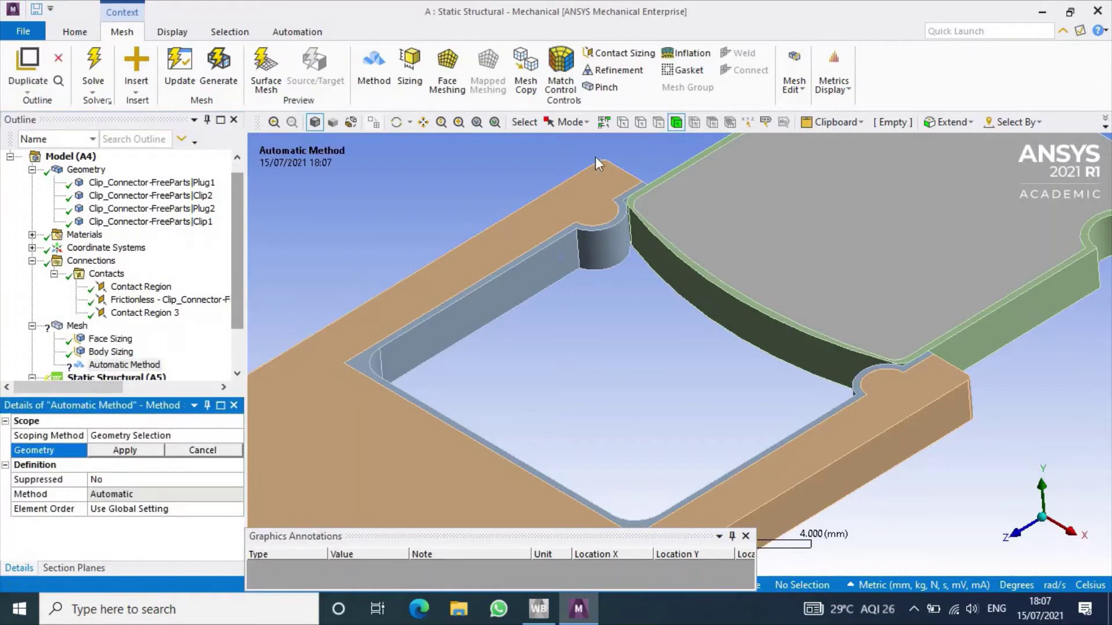
click(480, 250)
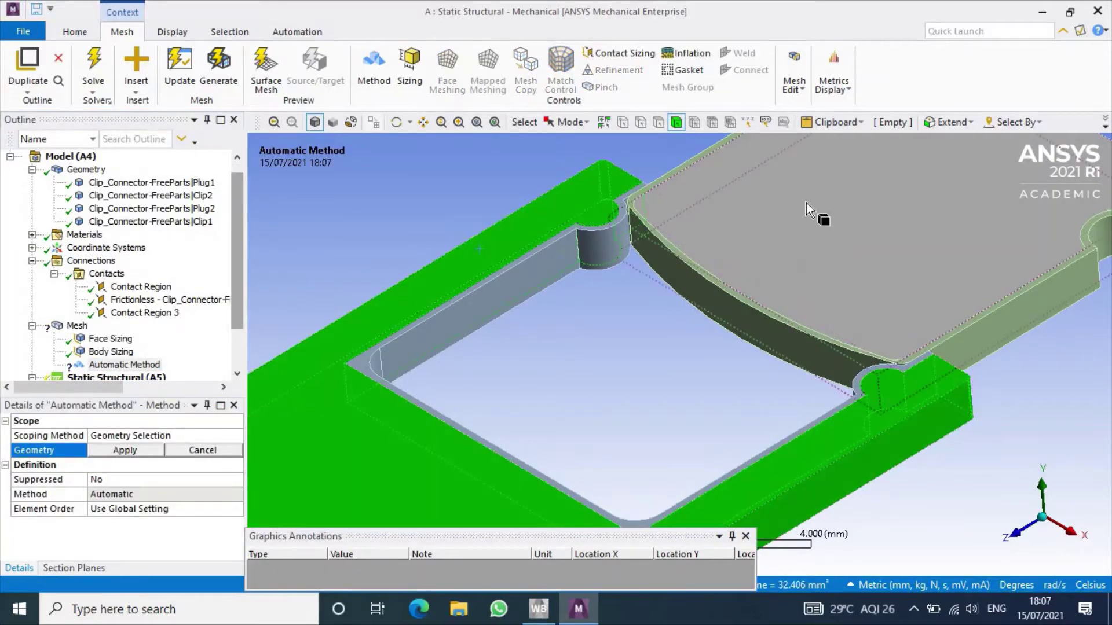
click(806, 203)
ctrl+click(586, 203)
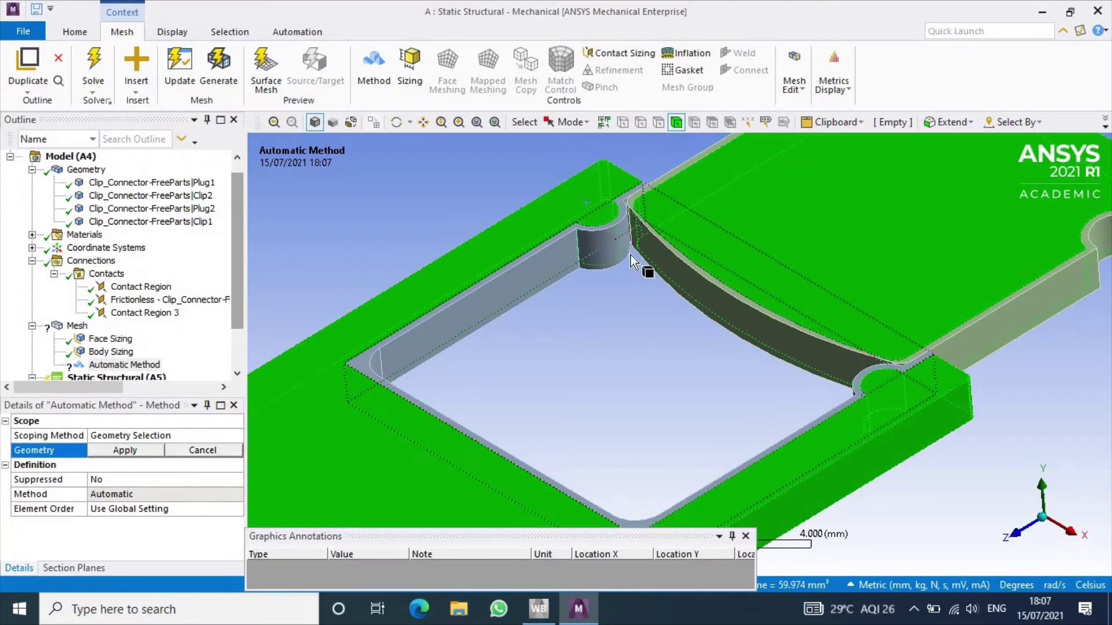
ctrl+click(681, 272)
click(125, 450)
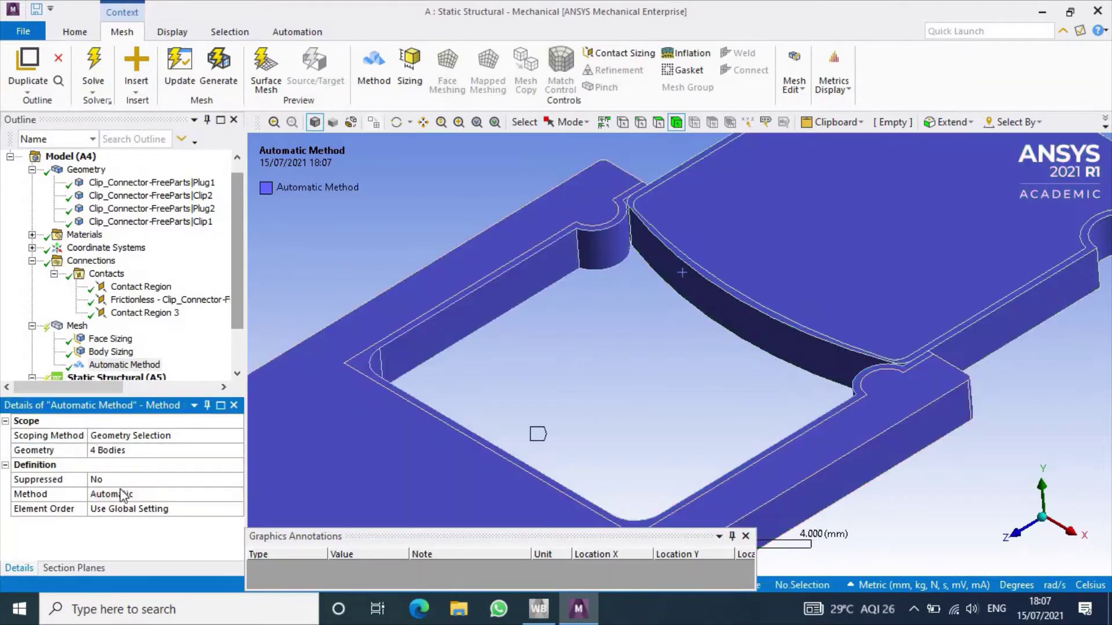
click(122, 494)
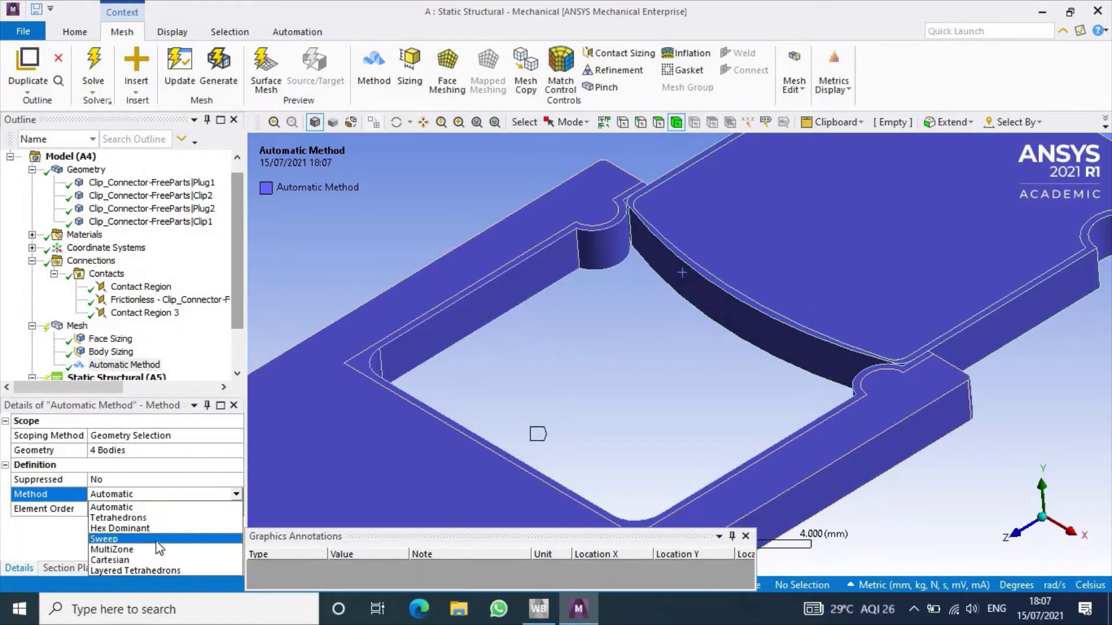
click(155, 541)
scroll(383, 438, down, 3)
scroll(385, 430, down, 3)
Turn Large Deflection on in the Analysis Settings.
scroll(222, 359, down, 2)
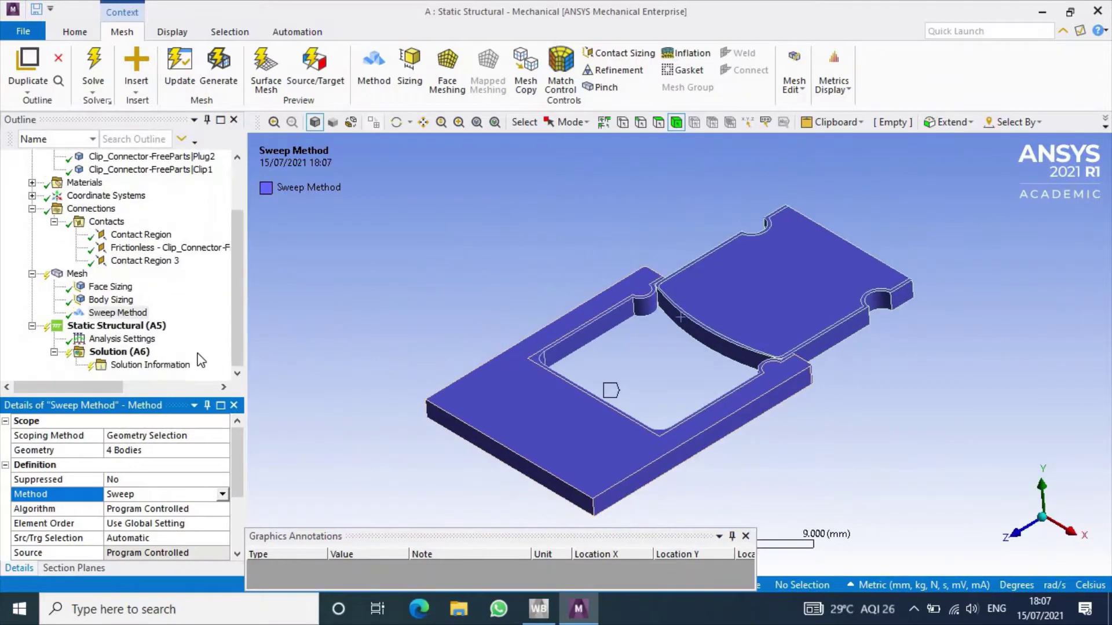
click(122, 339)
scroll(172, 510, down, 2)
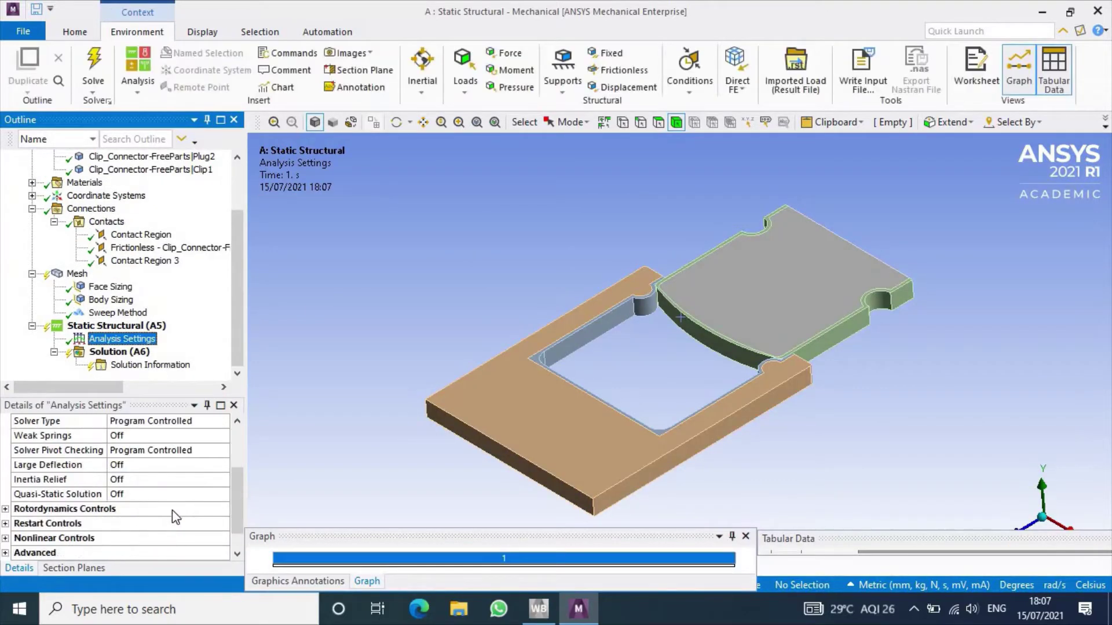
click(220, 464)
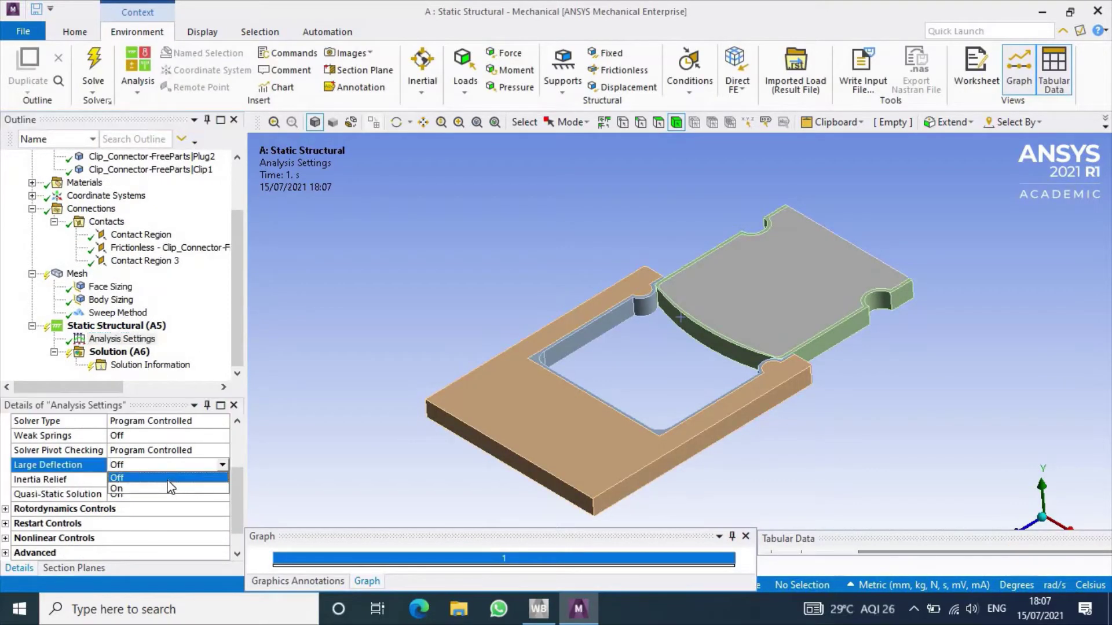
click(162, 492)
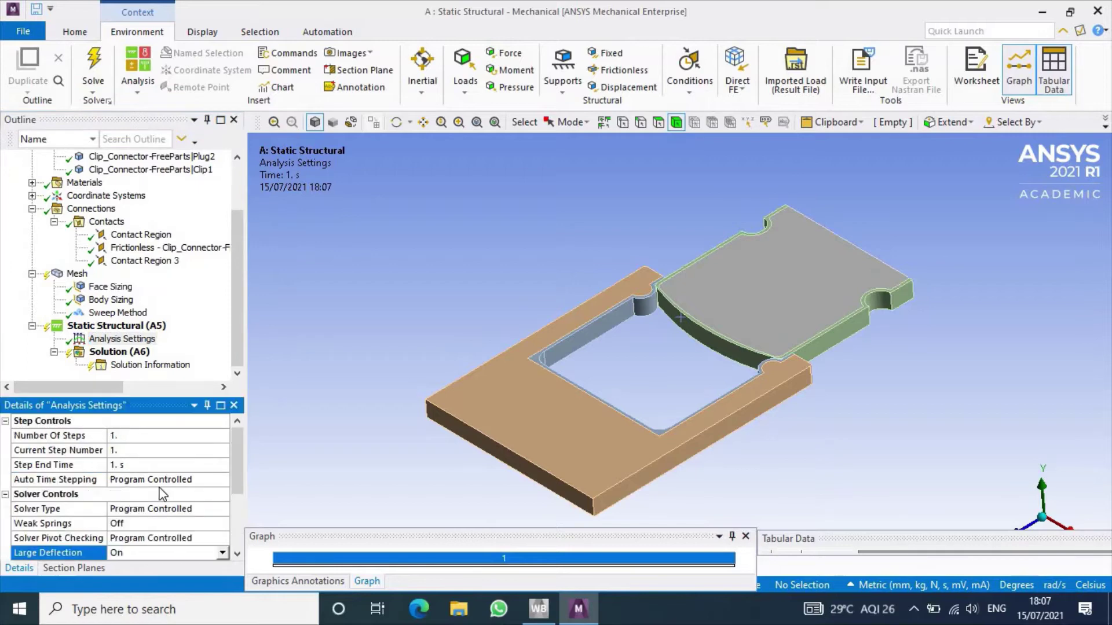
Add a Fixed Support on the base plate's front face.
click(125, 326)
right_click(128, 327)
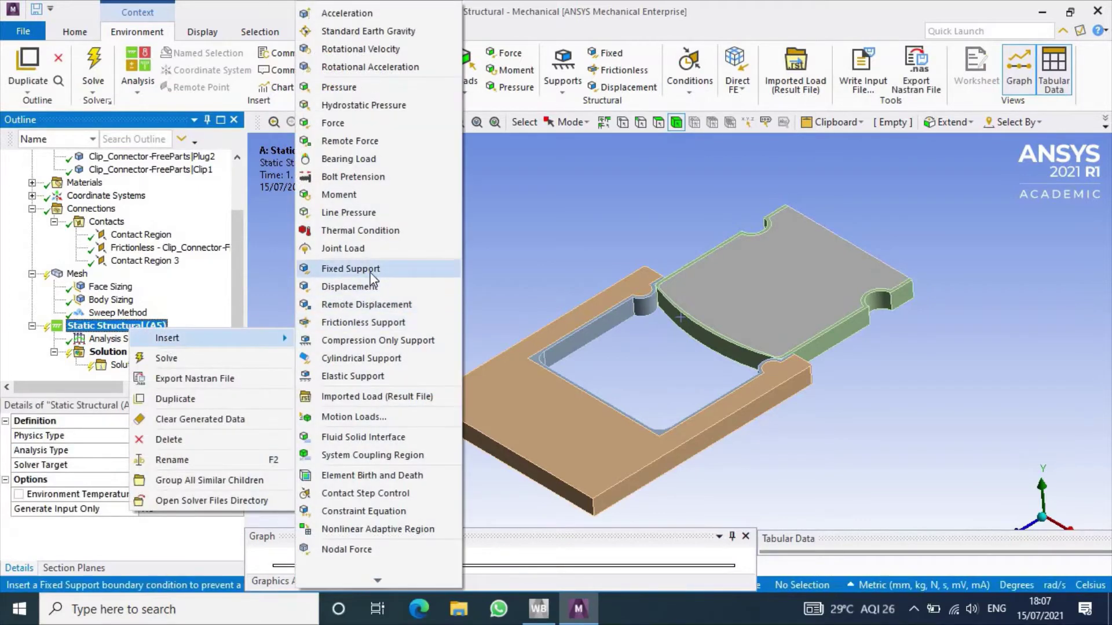
click(368, 269)
click(459, 432)
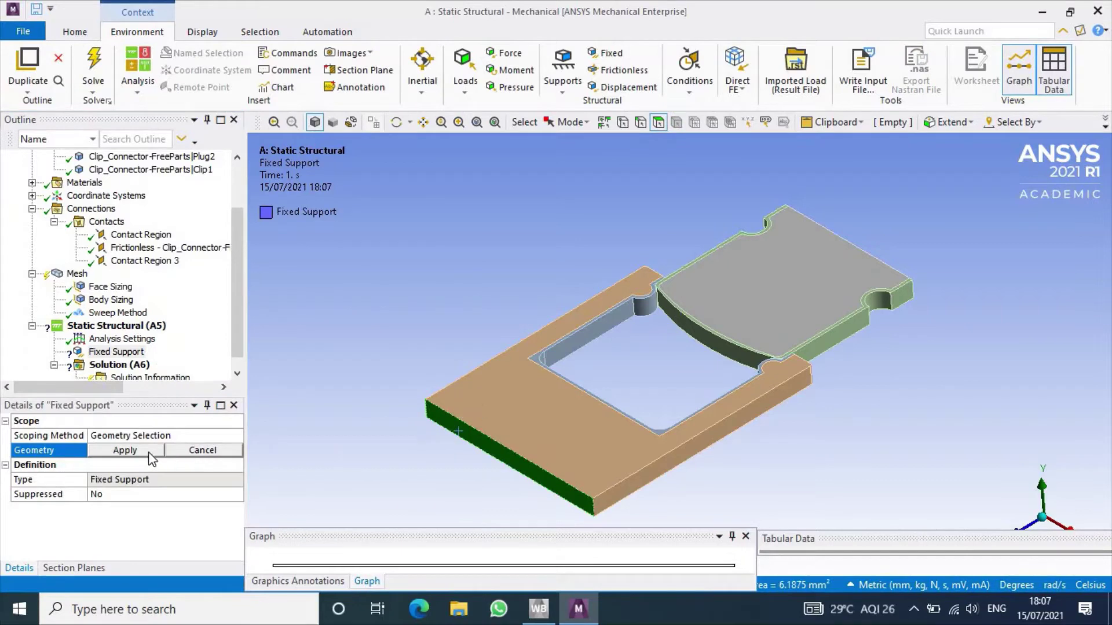
click(124, 451)
Add a Displacement of 5 mm in Z on the top plate's end face.
click(119, 328)
right_click(120, 328)
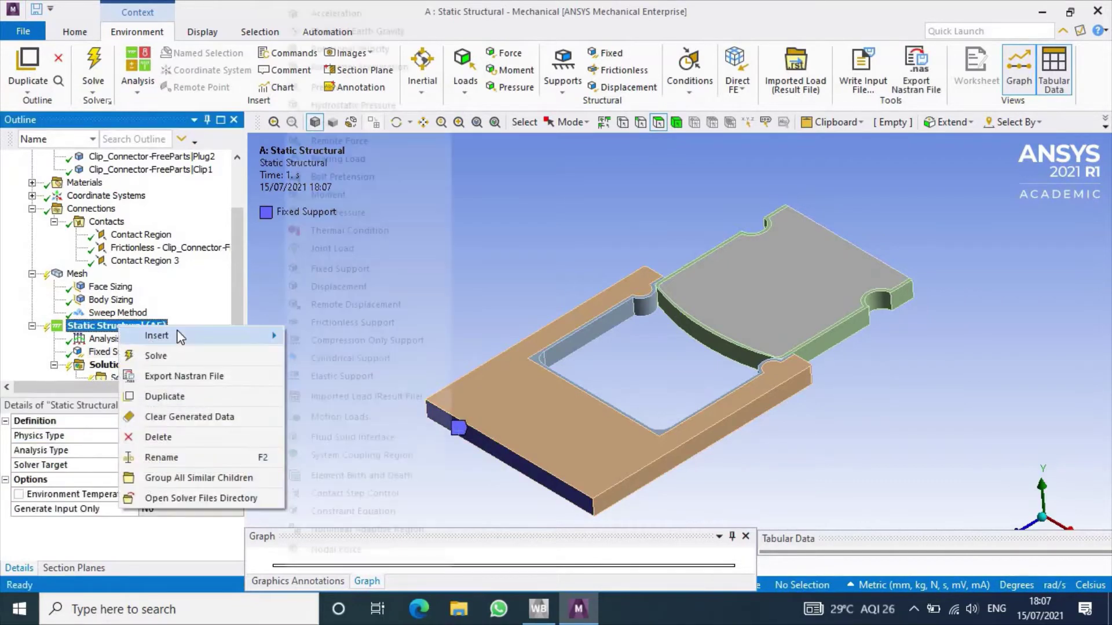
click(332, 287)
middle_drag(784, 460, 854, 255)
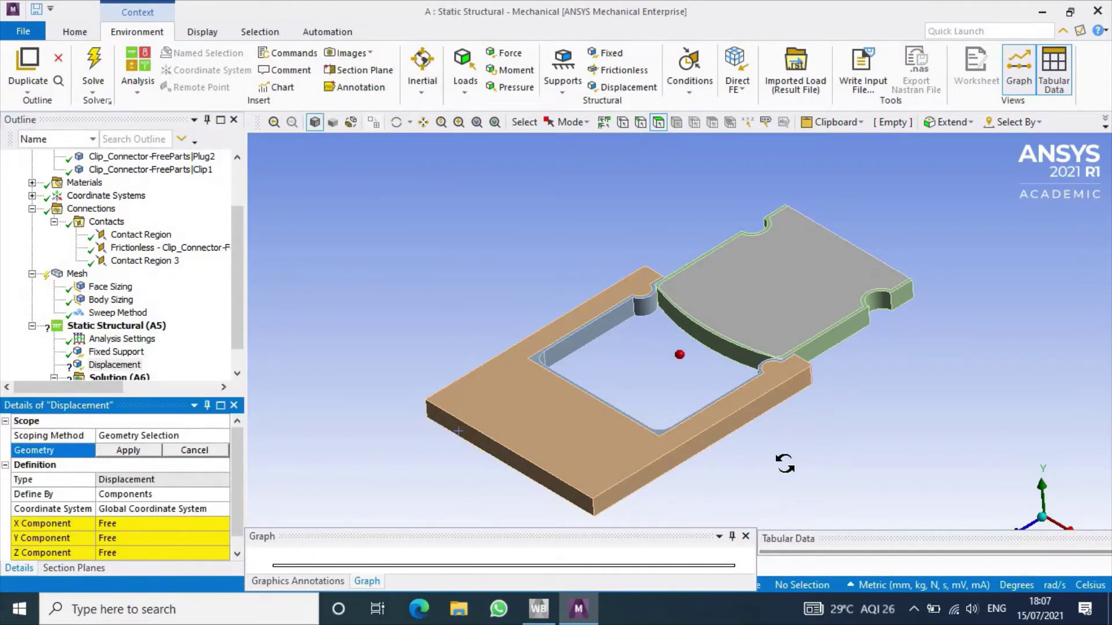
click(853, 256)
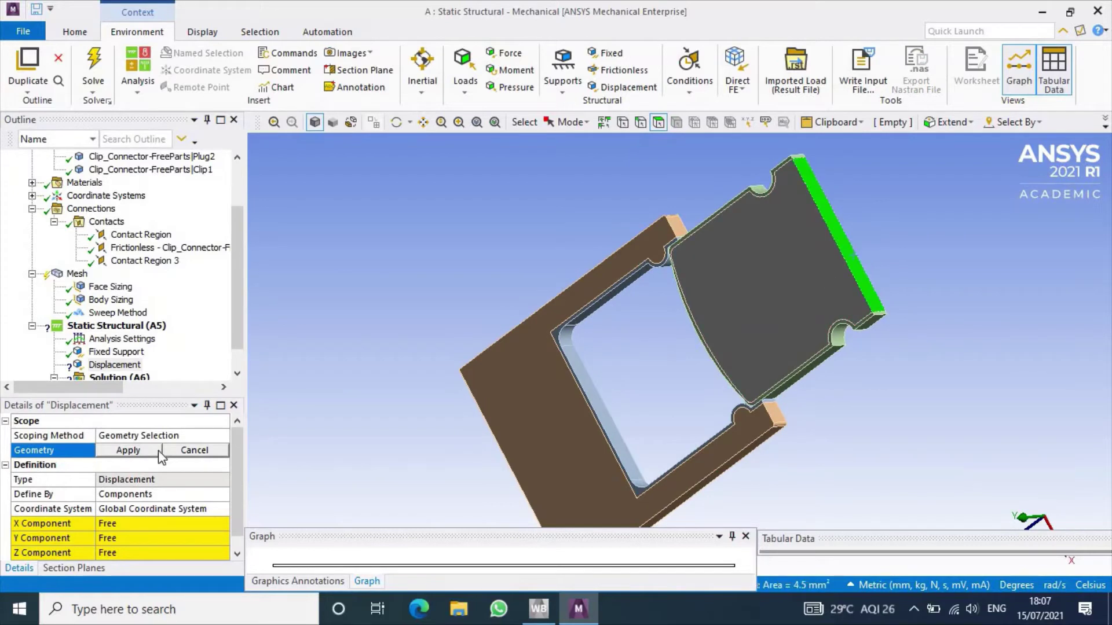
click(138, 456)
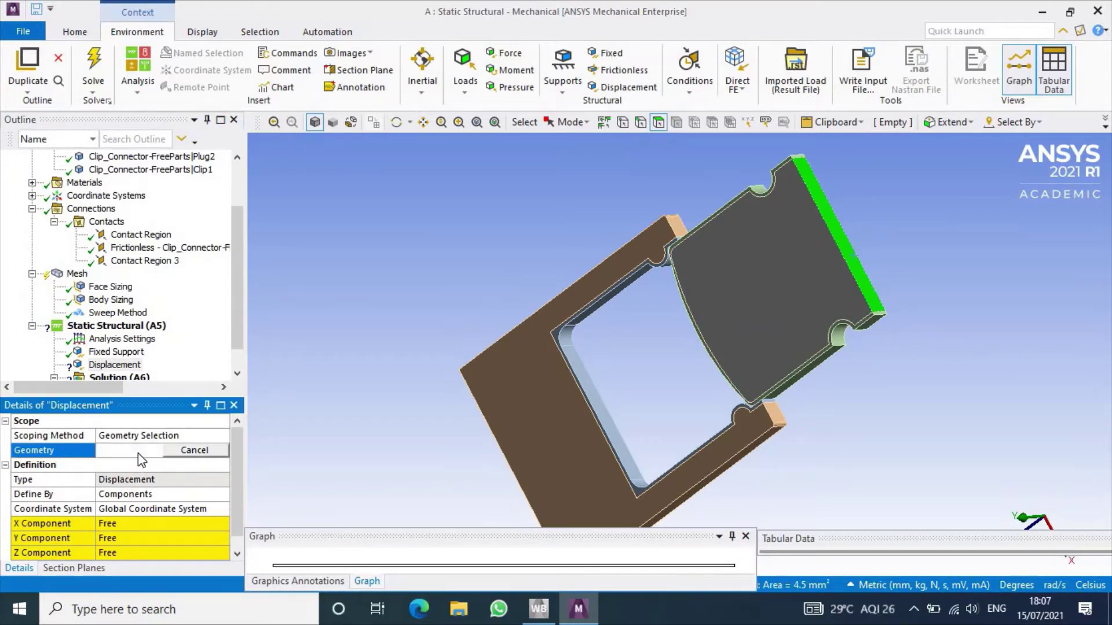
click(131, 553)
text(5)
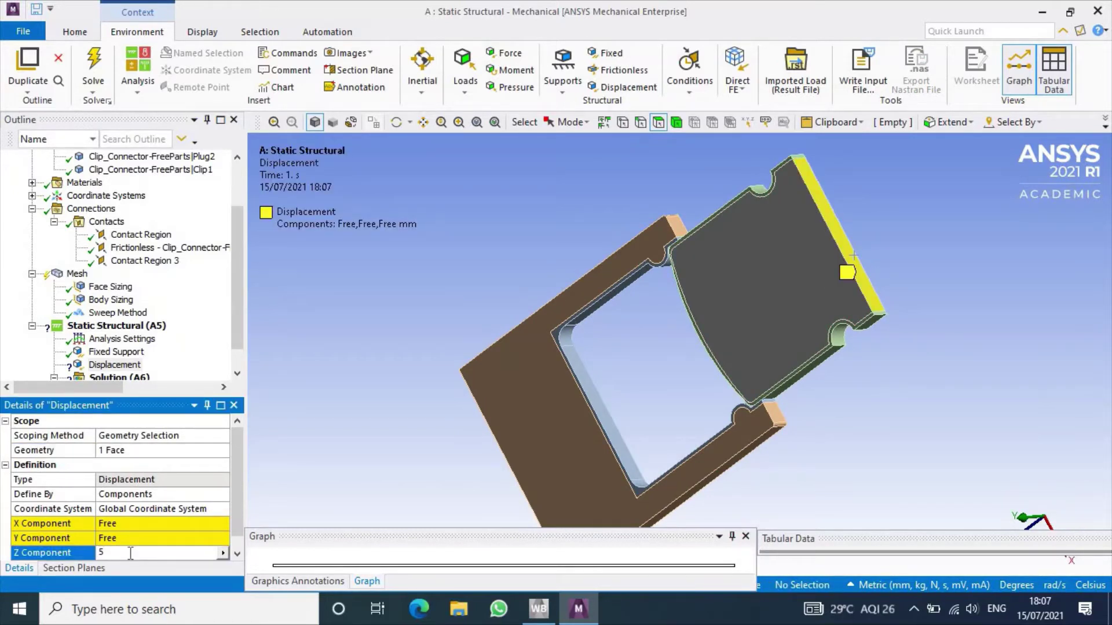
key(Return)
middle_drag(675, 352, 938, 371)
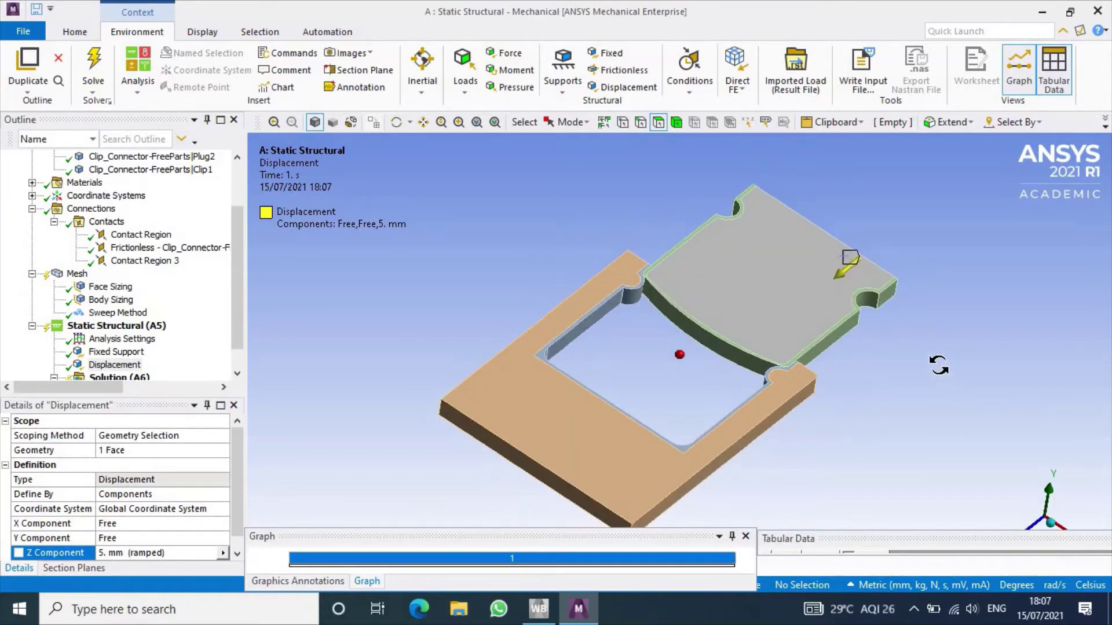
click(115, 325)
Insert a second Displacement and select the plate top, curved side and underside faces.
right_click(118, 326)
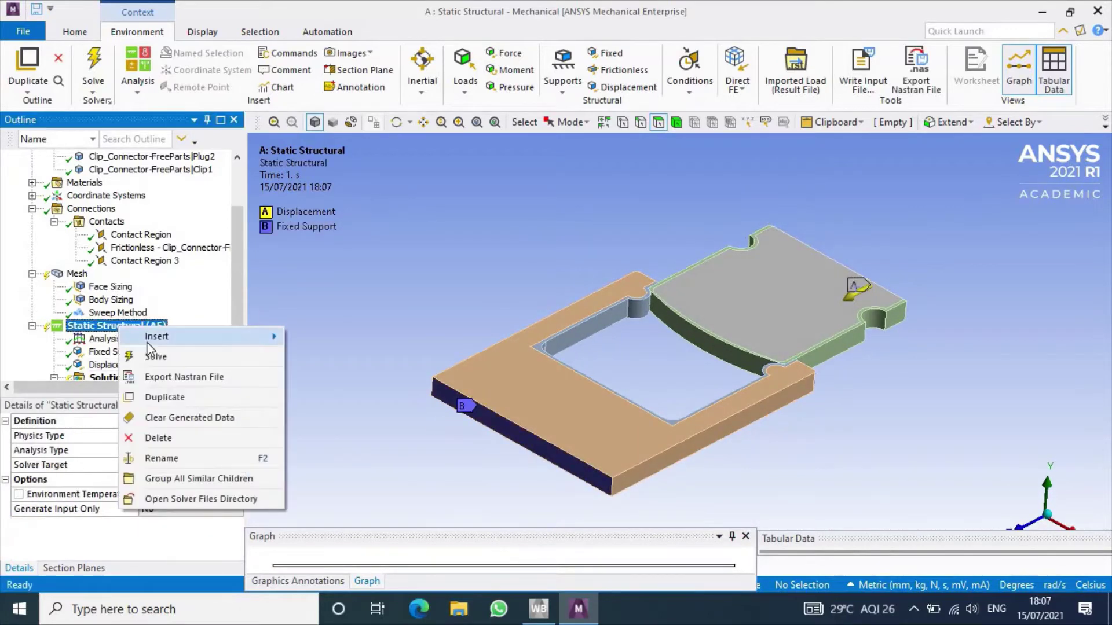
click(339, 287)
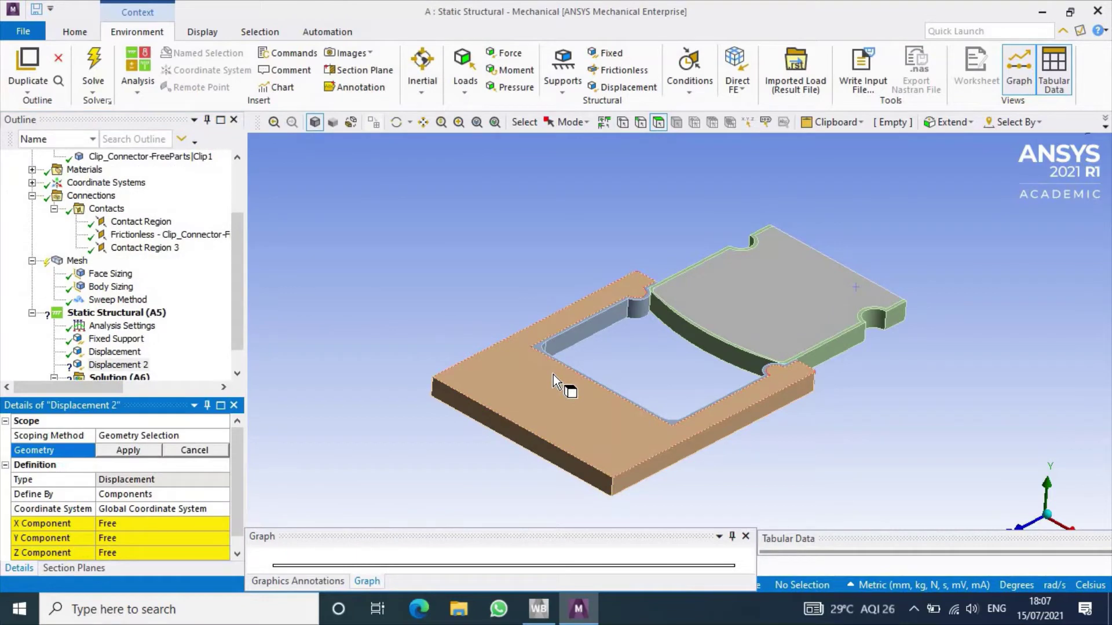
click(553, 374)
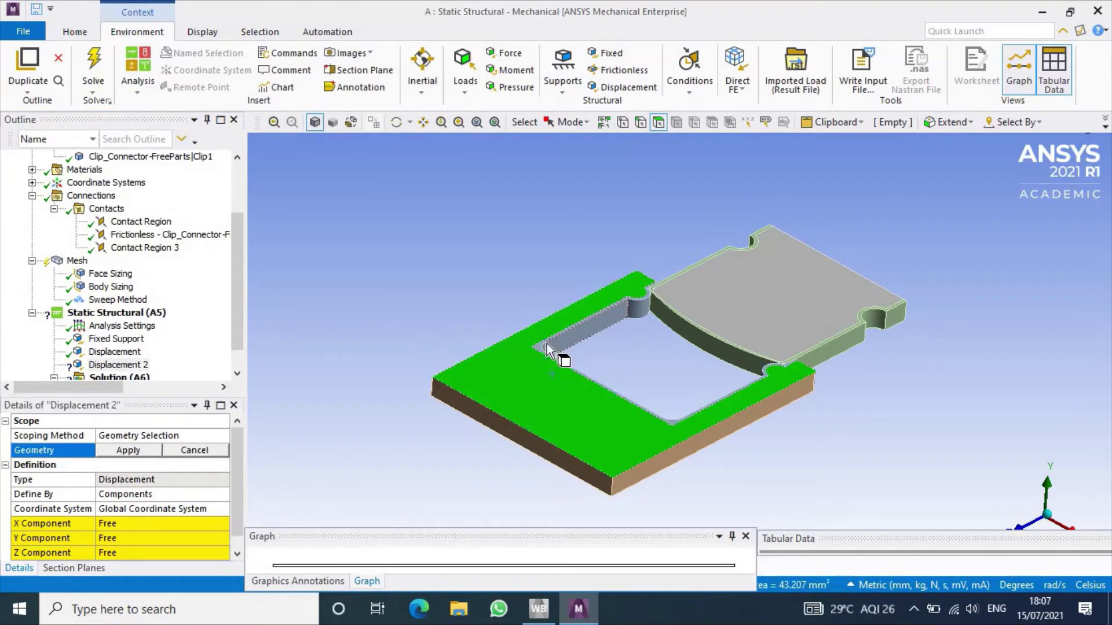
ctrl+click(744, 286)
ctrl+click(701, 329)
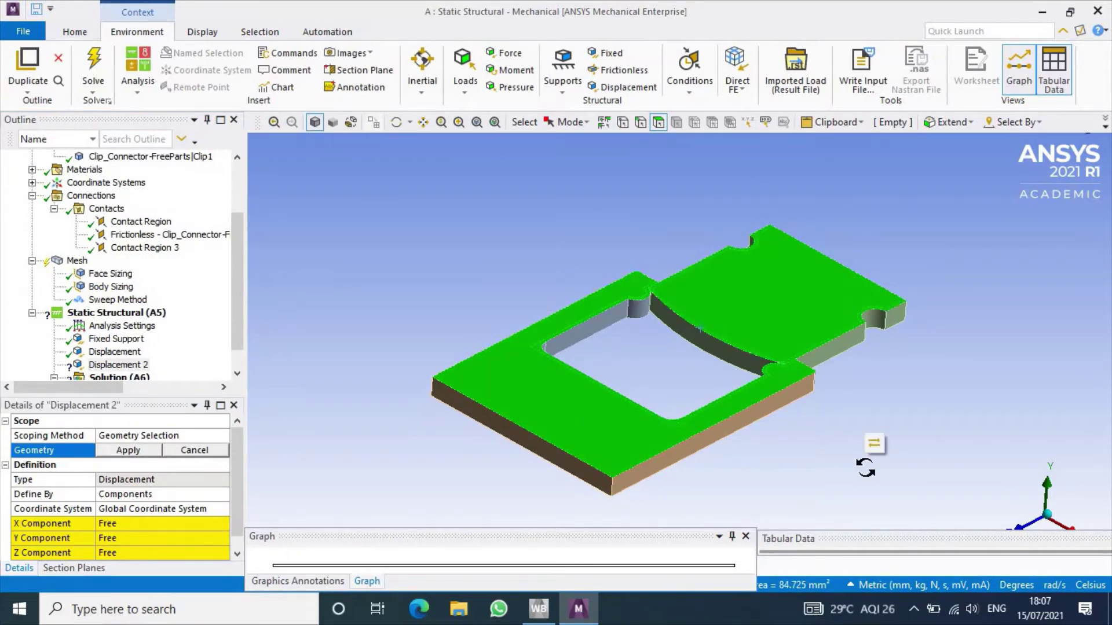
mouse_move(868, 478)
middle_down()
mouse_move(839, 373)
mouse_move(509, 301)
middle_up()
ctrl+click(509, 301)
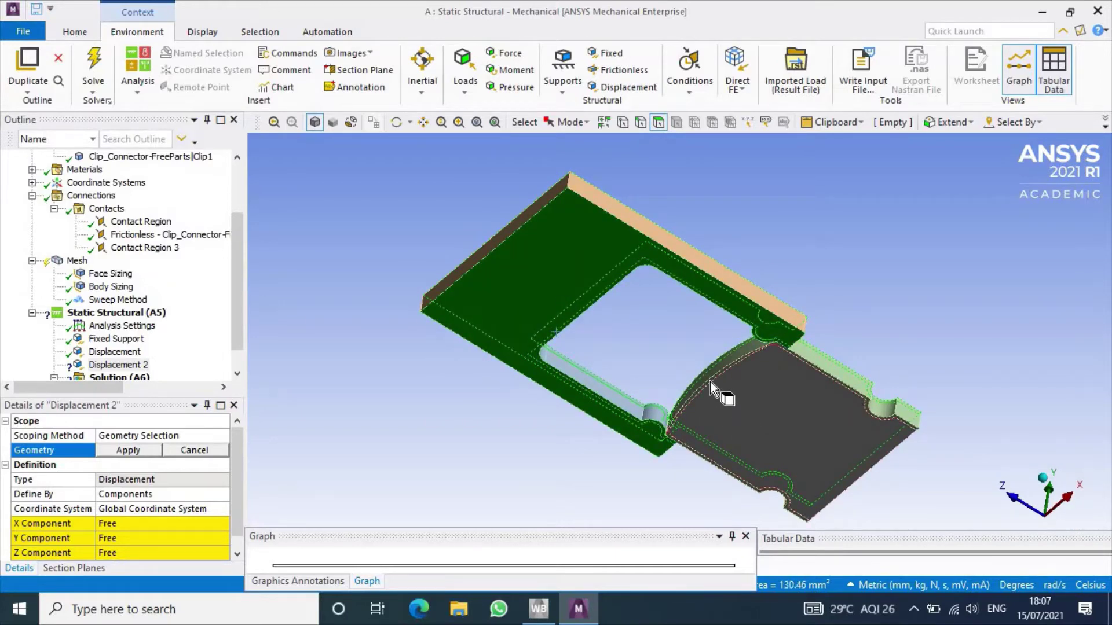
ctrl+click(729, 397)
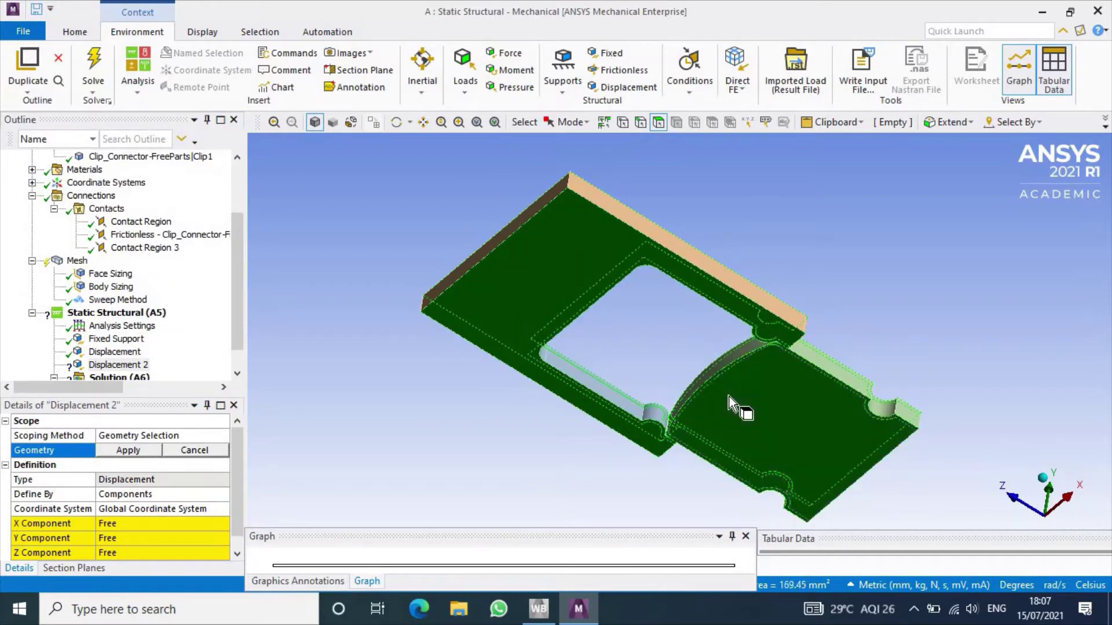
Apply the eight faces and set the Y component to 0 mm, leaving X and Z free.
click(141, 450)
click(110, 539)
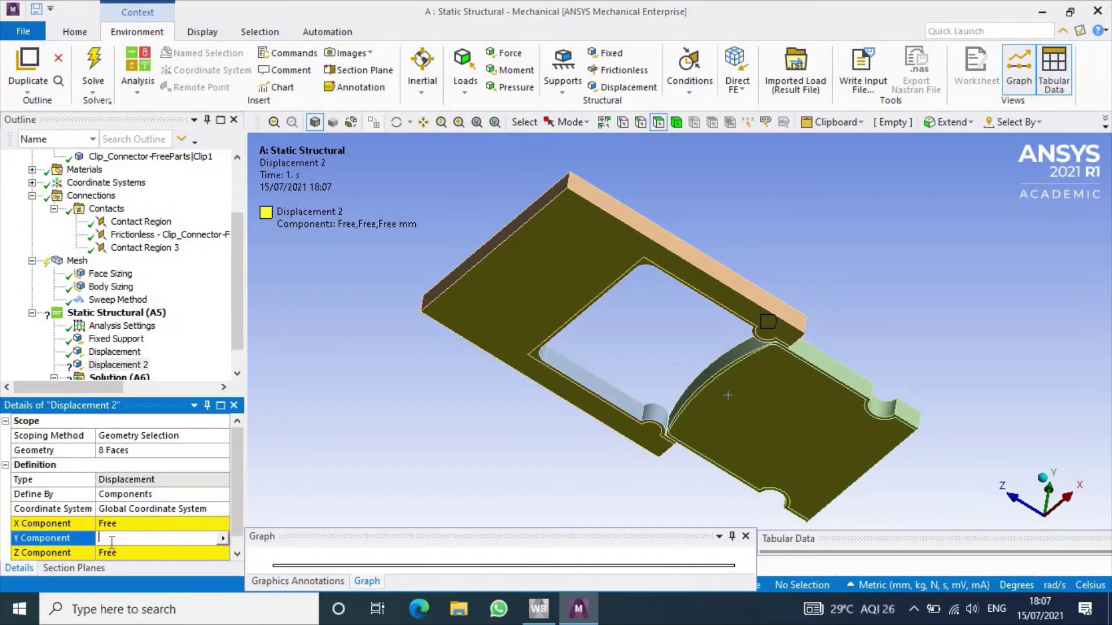
text(0)
key(Return)
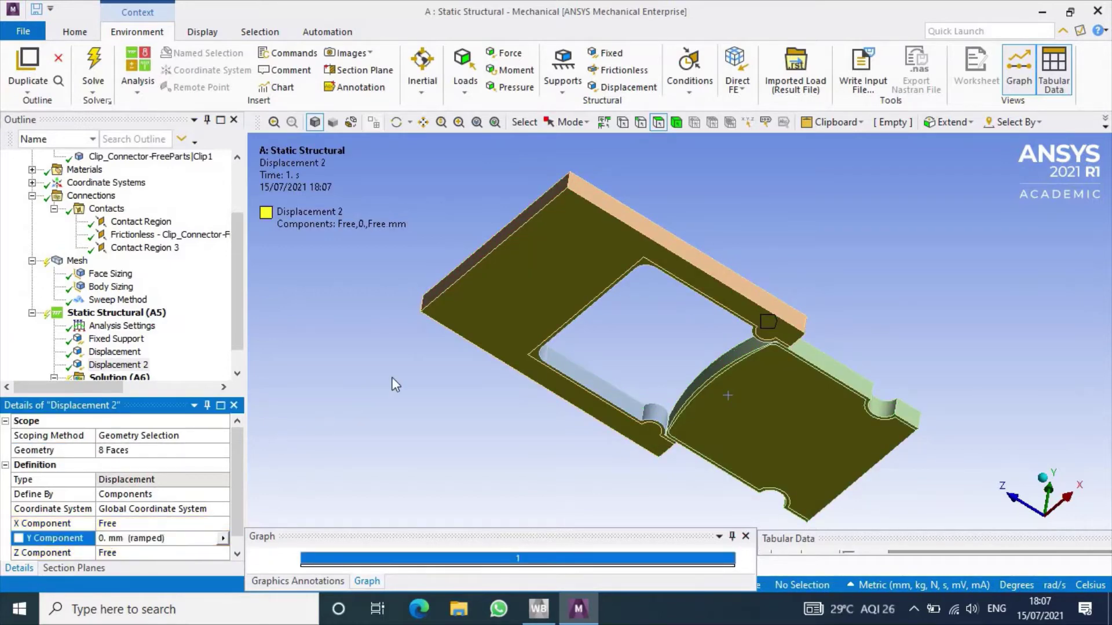
middle_drag(396, 386, 397, 459)
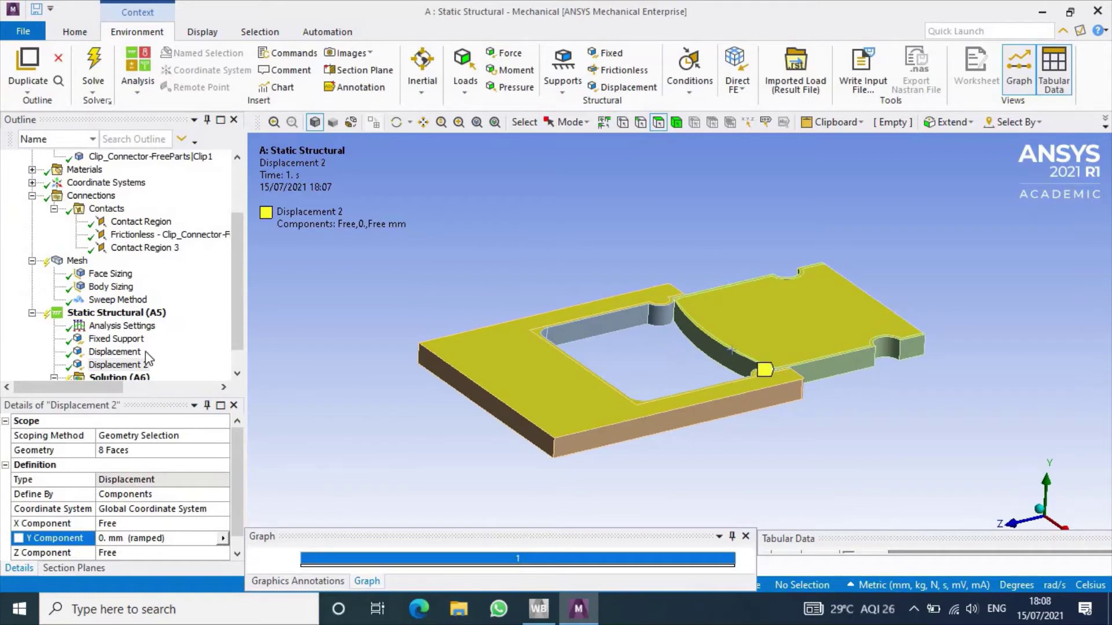
scroll(147, 359, down, 1)
Generate the mesh on the clip connector and start the solve.
right_click(72, 235)
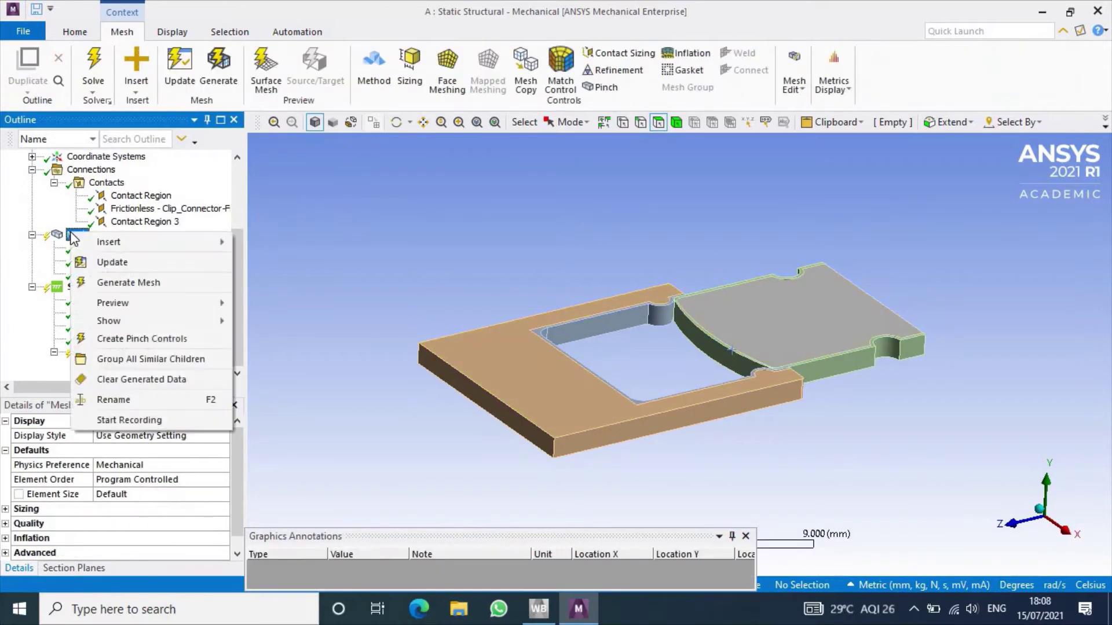
click(128, 282)
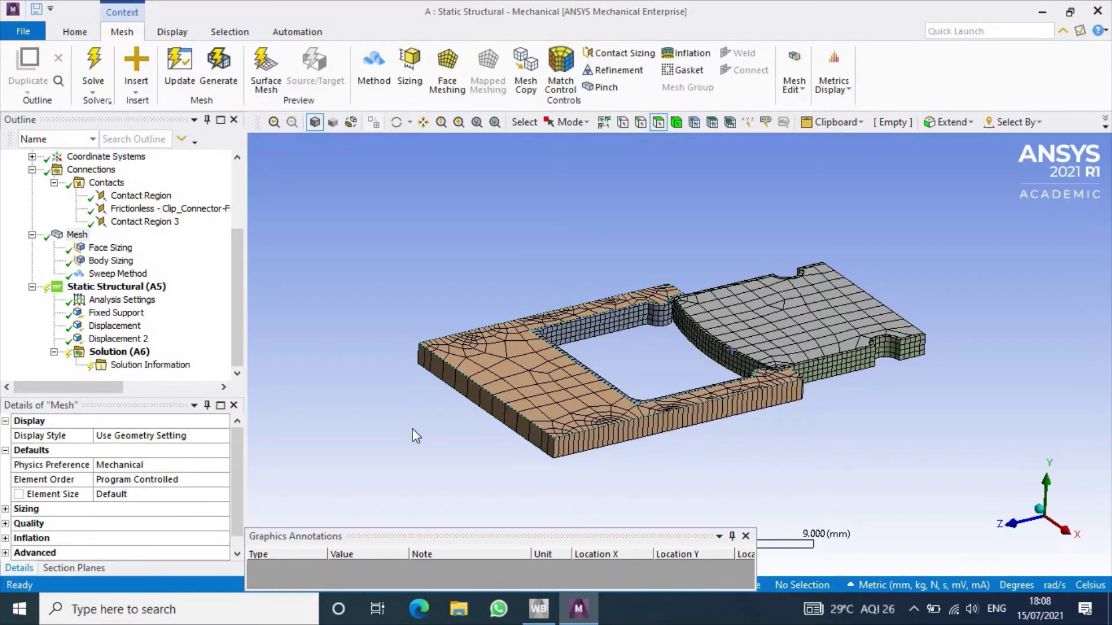
click(99, 69)
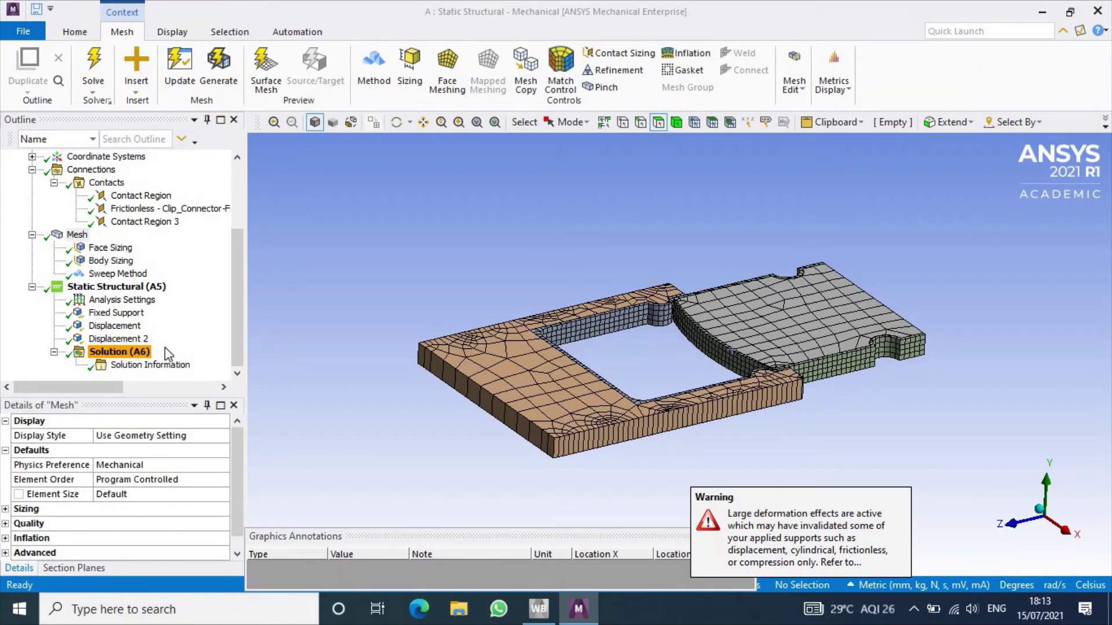
Check the solution's solver output log, then return to the 3D model view.
click(235, 347)
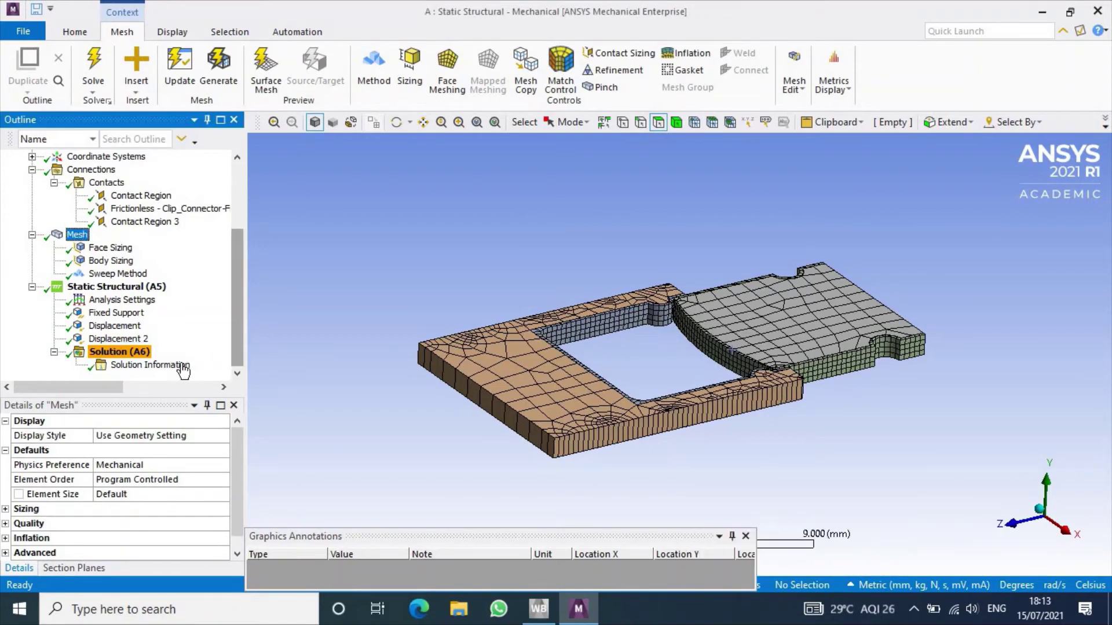
right_click(123, 355)
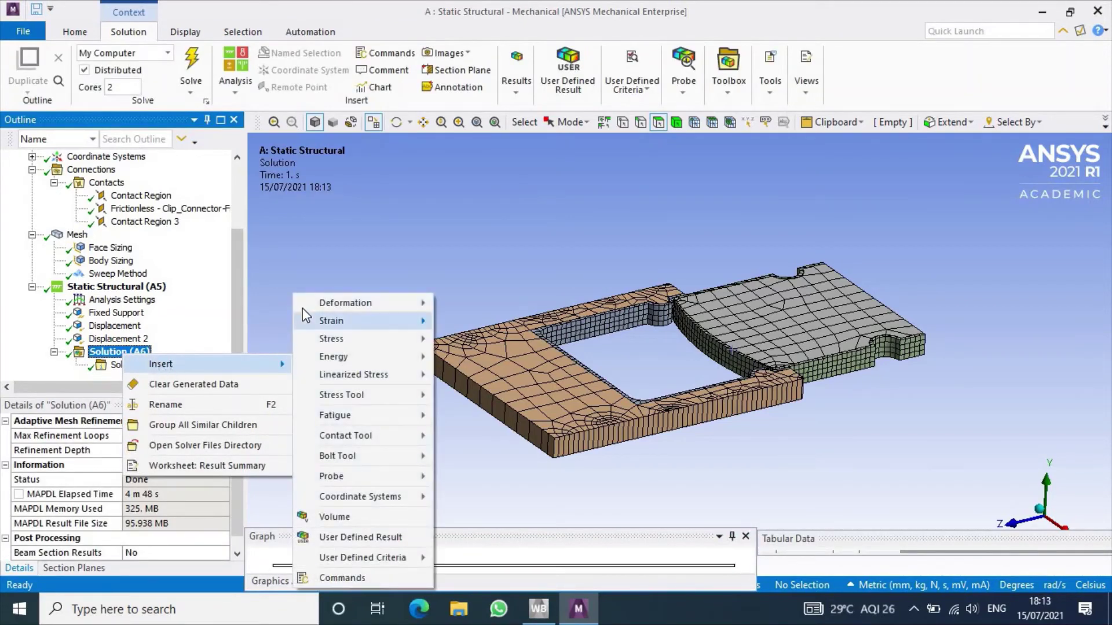
key(Escape)
key(Escape)
key(Escape)
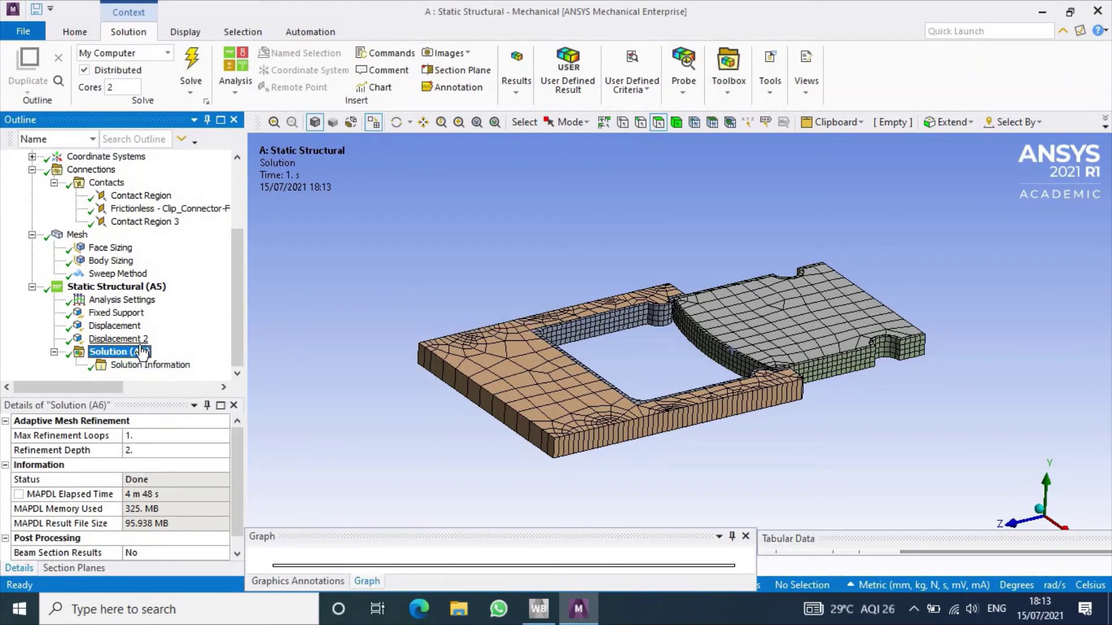
right_click(148, 354)
click(135, 363)
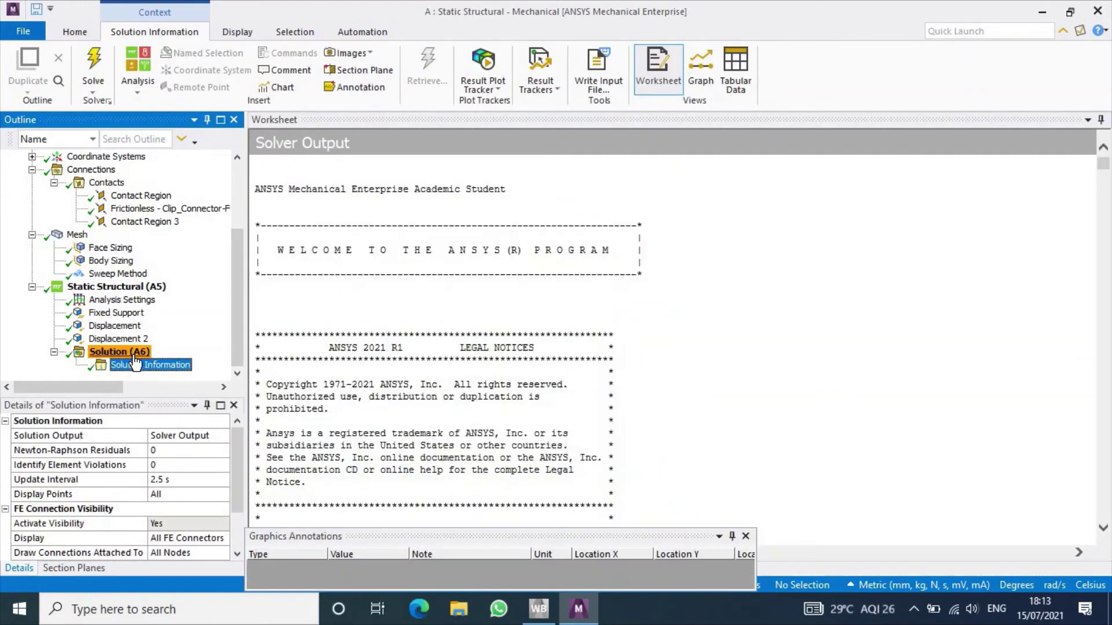
click(135, 353)
Insert Total Deformation, Equivalent (von Mises) Stress and Equivalent Plastic Strain results.
right_click(135, 354)
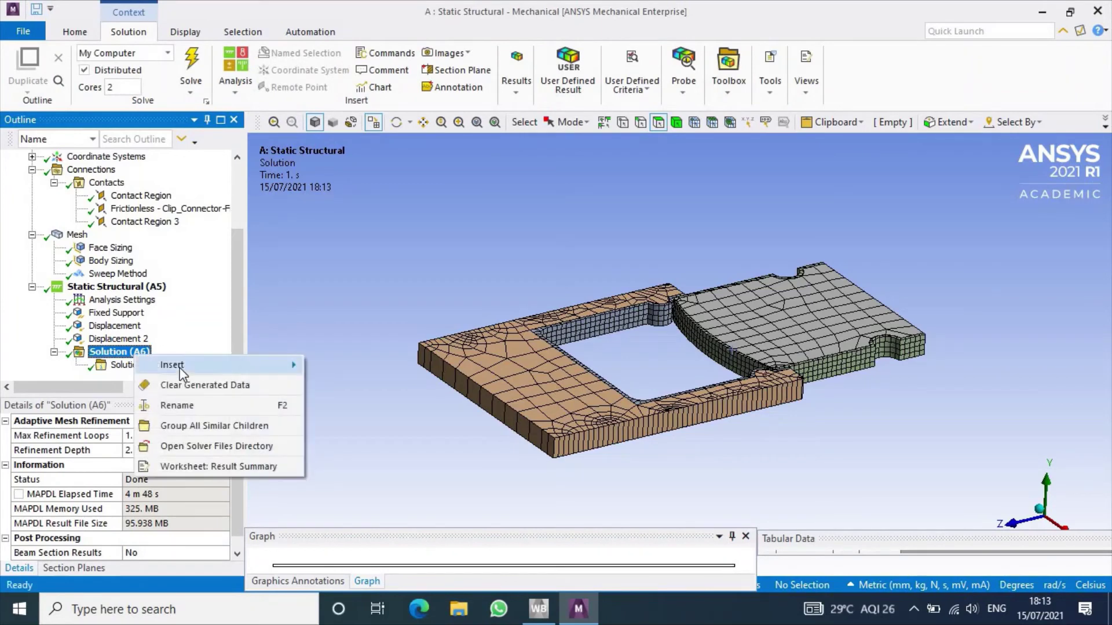
click(471, 307)
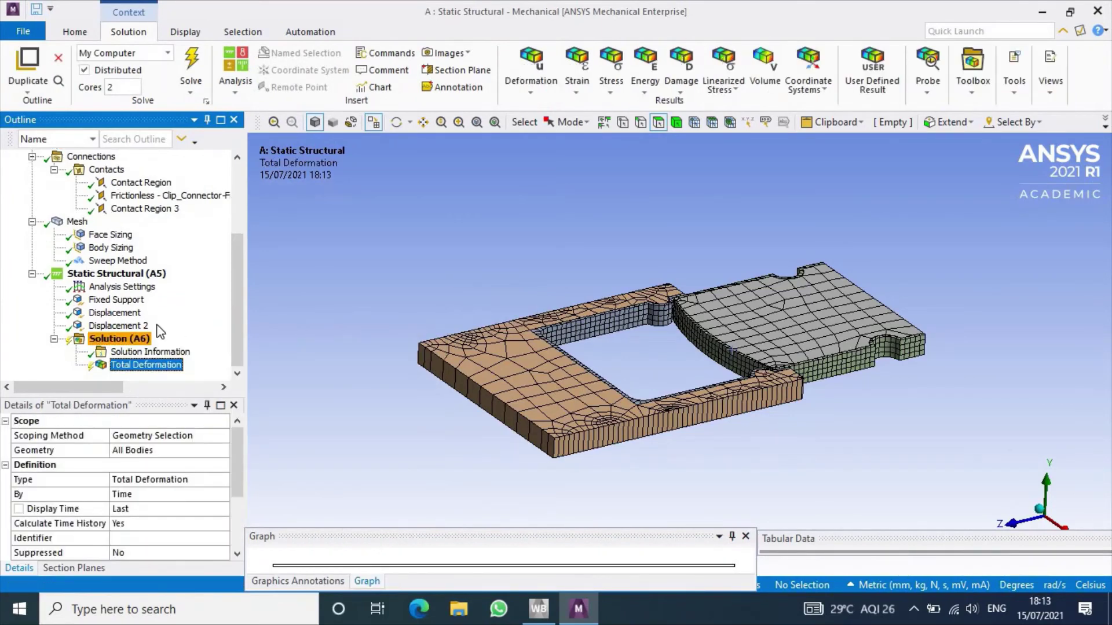
right_click(143, 342)
mouse_move(179, 351)
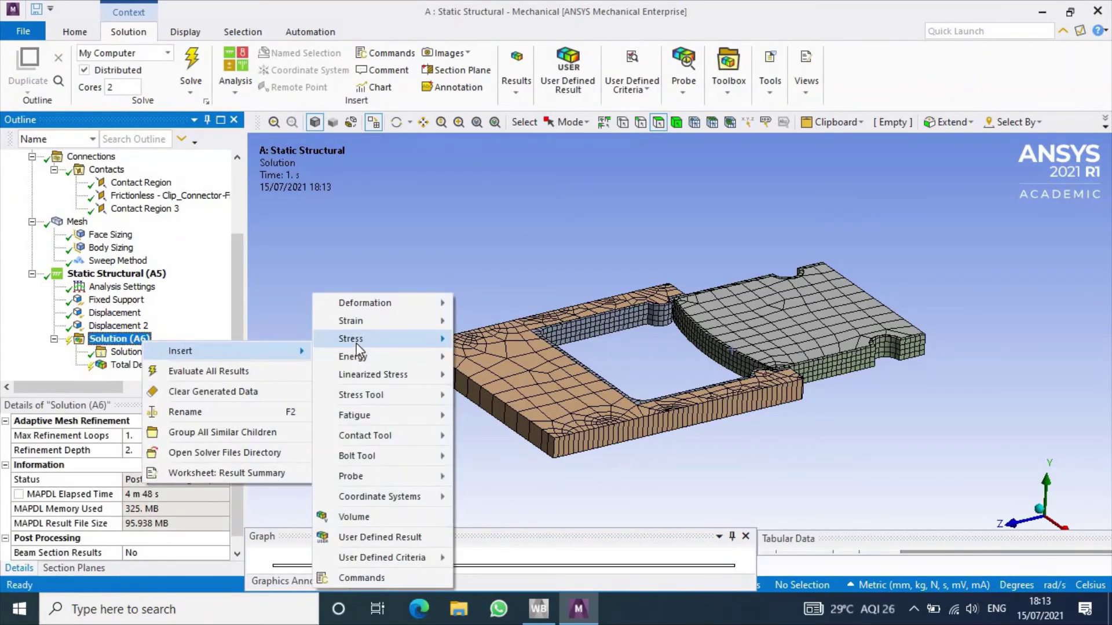
click(523, 342)
click(139, 326)
right_click(142, 326)
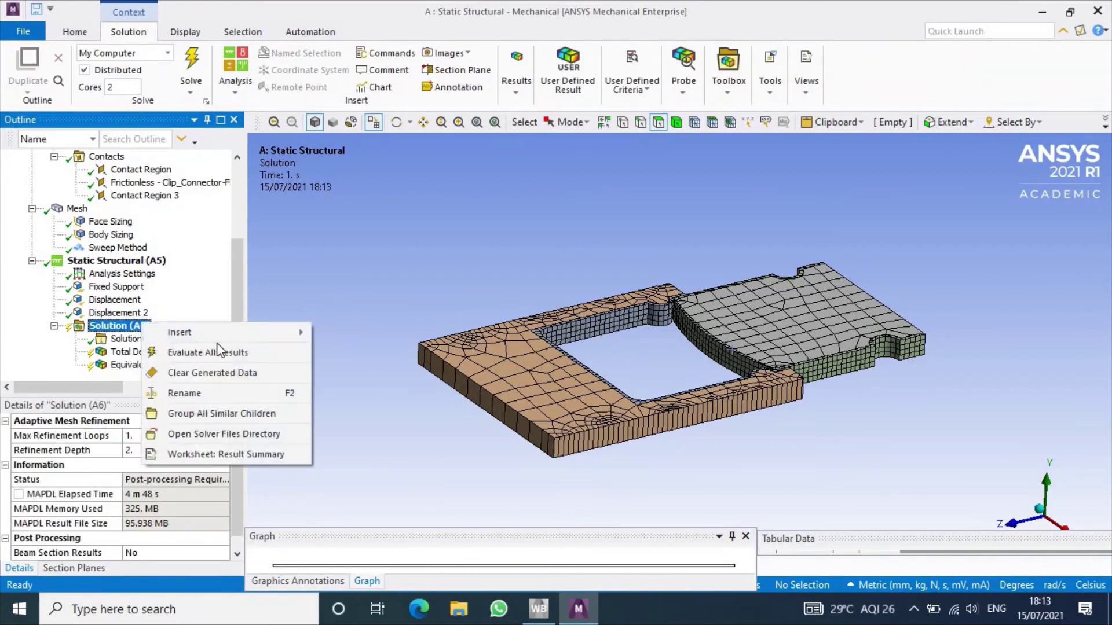
mouse_move(350, 321)
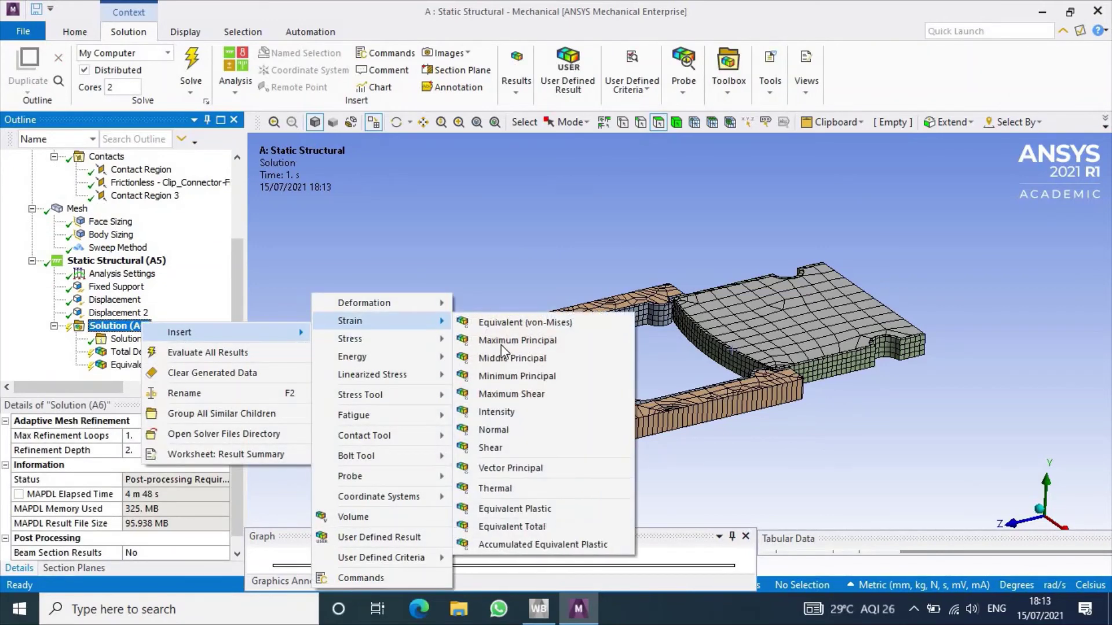
click(533, 512)
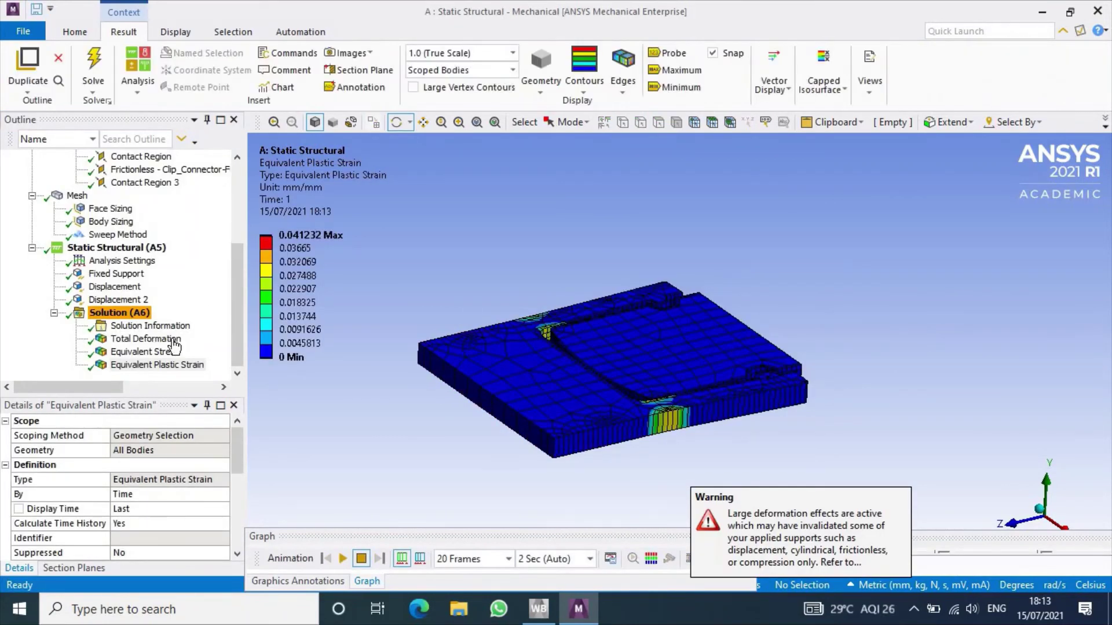
Animate the Total Deformation result, tilting the model to view it from above.
click(166, 343)
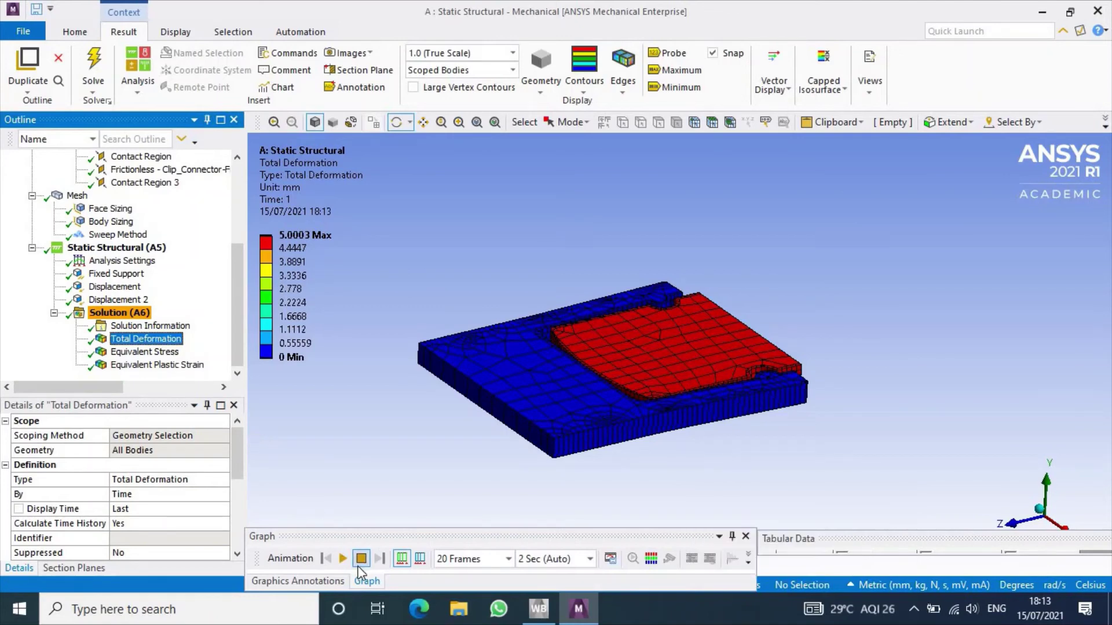
click(342, 556)
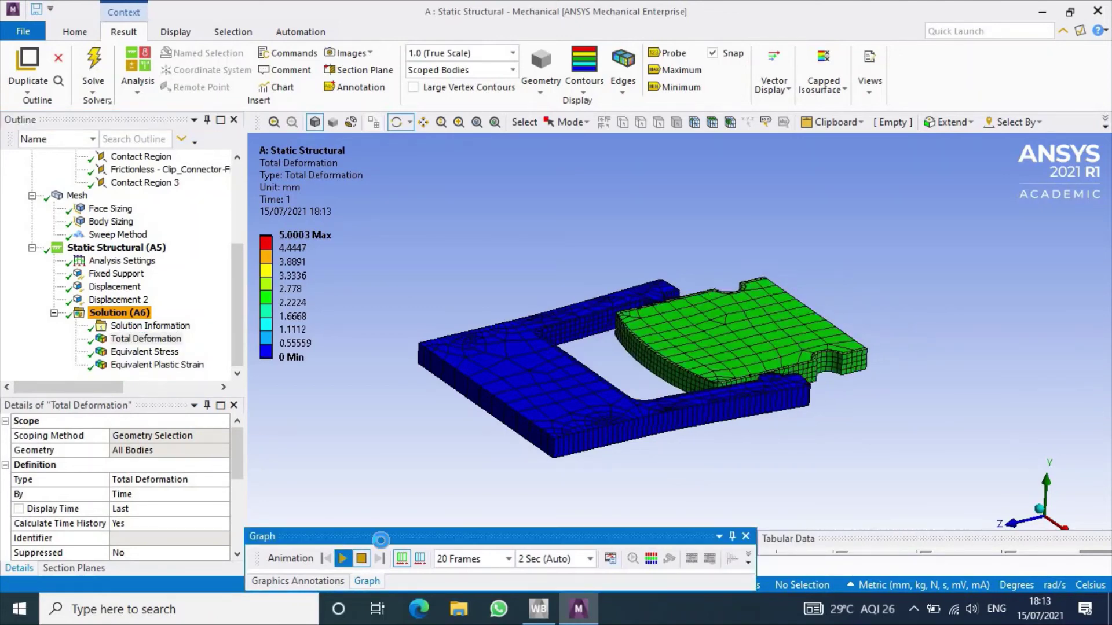
drag(654, 484, 653, 510)
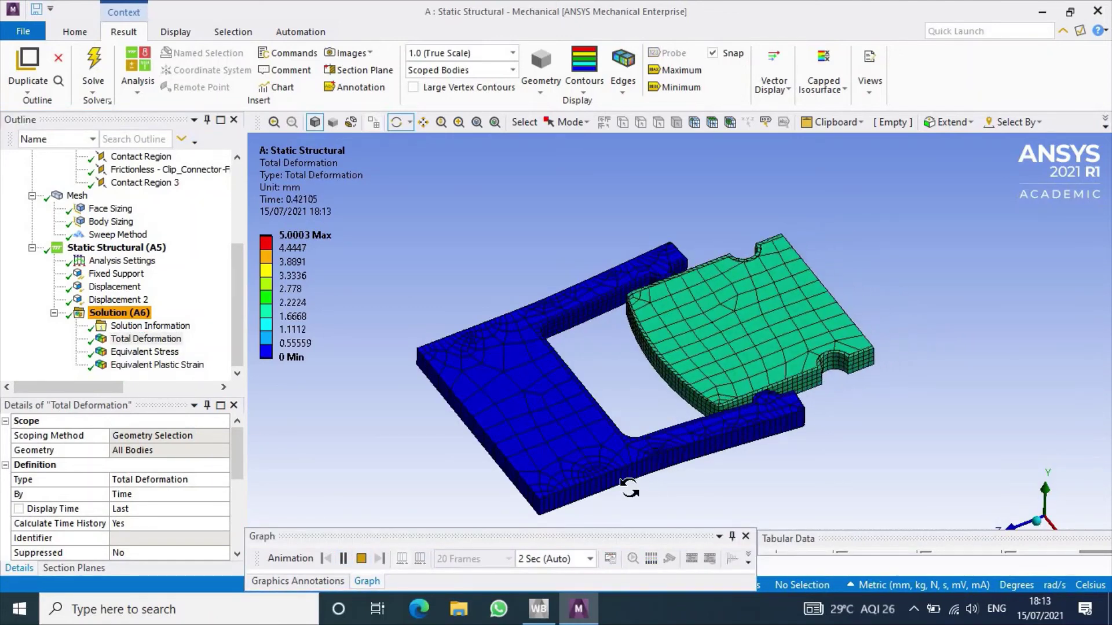
click(343, 559)
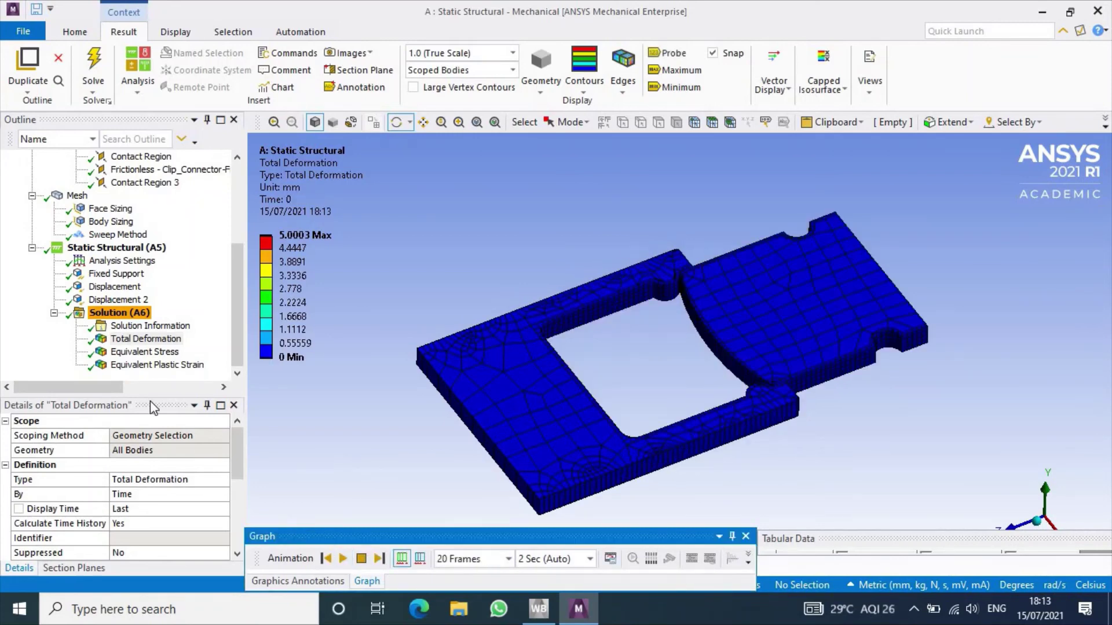
Animate the Equivalent Stress result over the load history, peaking at 362.33 MPa.
click(145, 352)
click(342, 558)
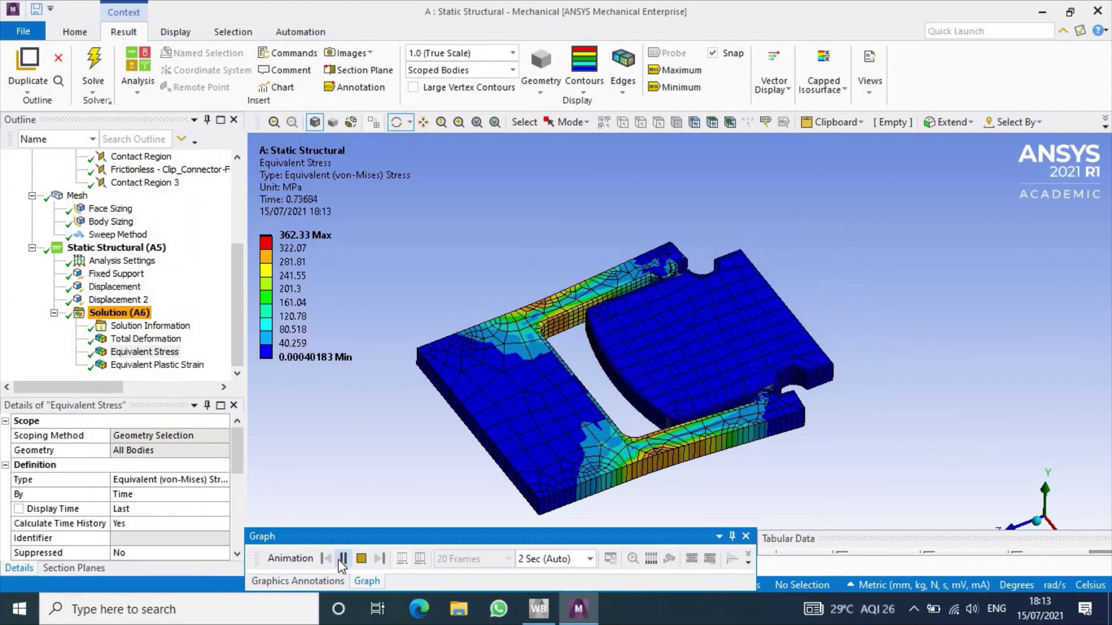
click(342, 558)
Animate the Equivalent Plastic Strain result, then stop the playback.
click(156, 365)
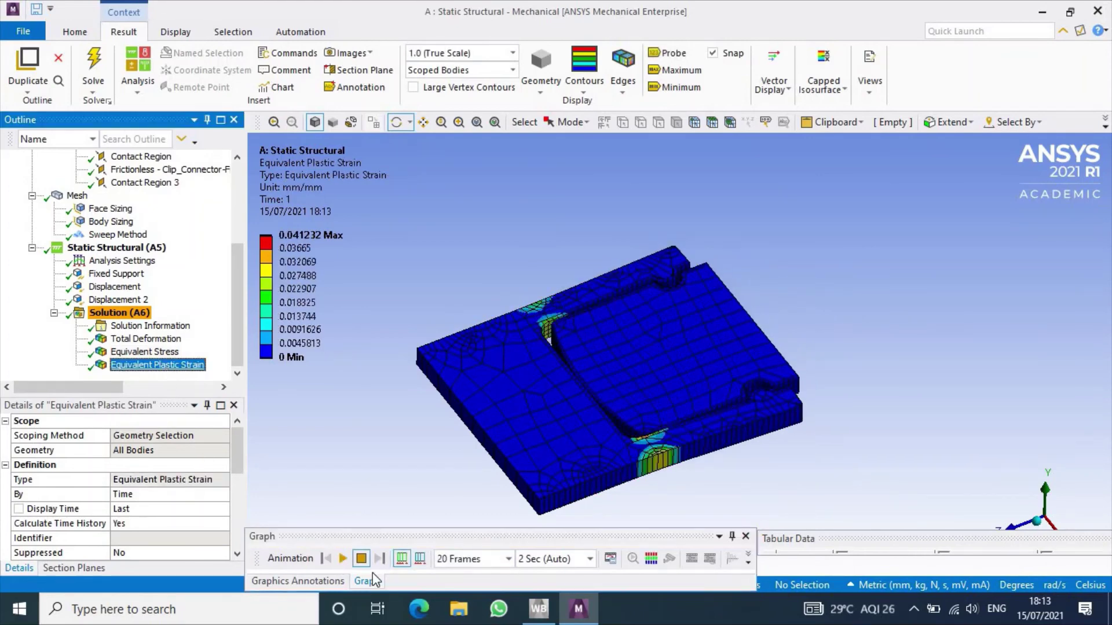
click(343, 558)
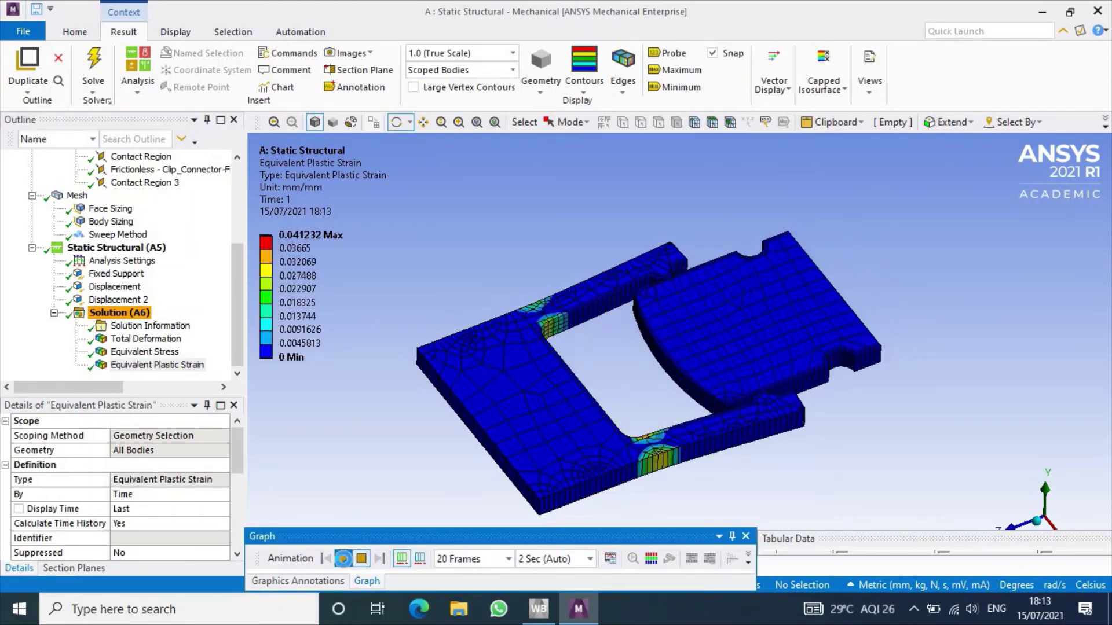
click(343, 560)
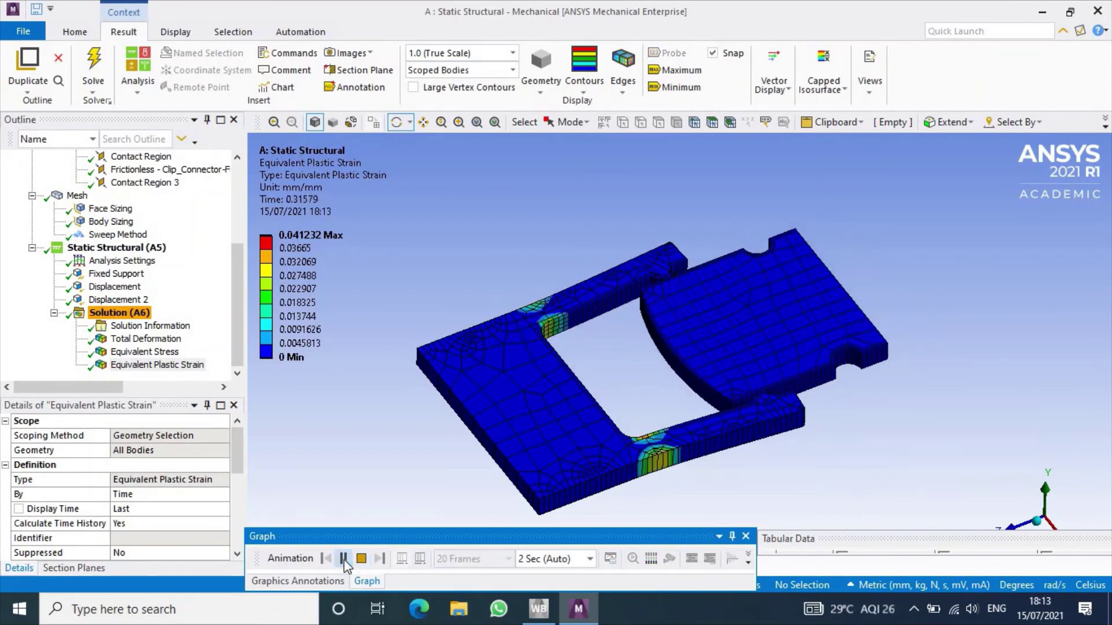
click(343, 559)
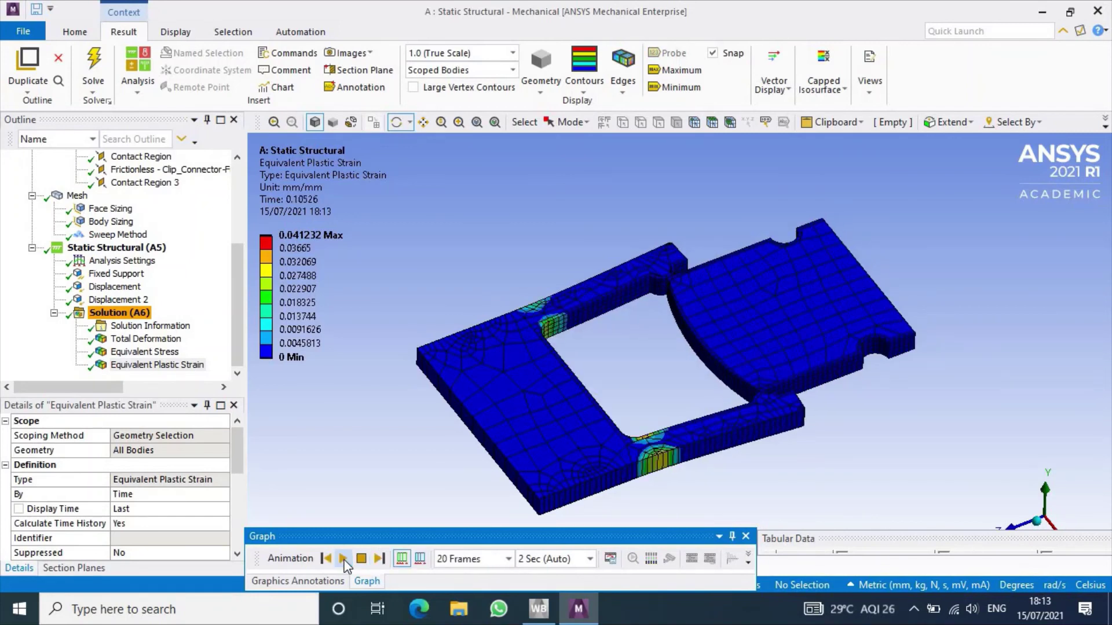